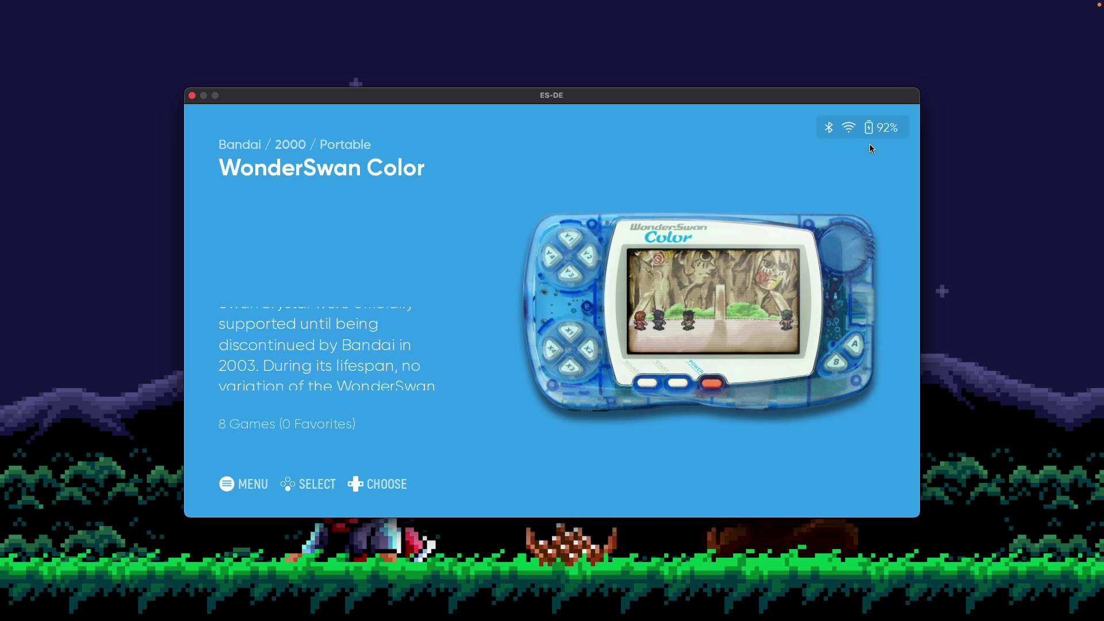
# Open the System Status Settings within the UI settings
pyautogui.press('Escape')
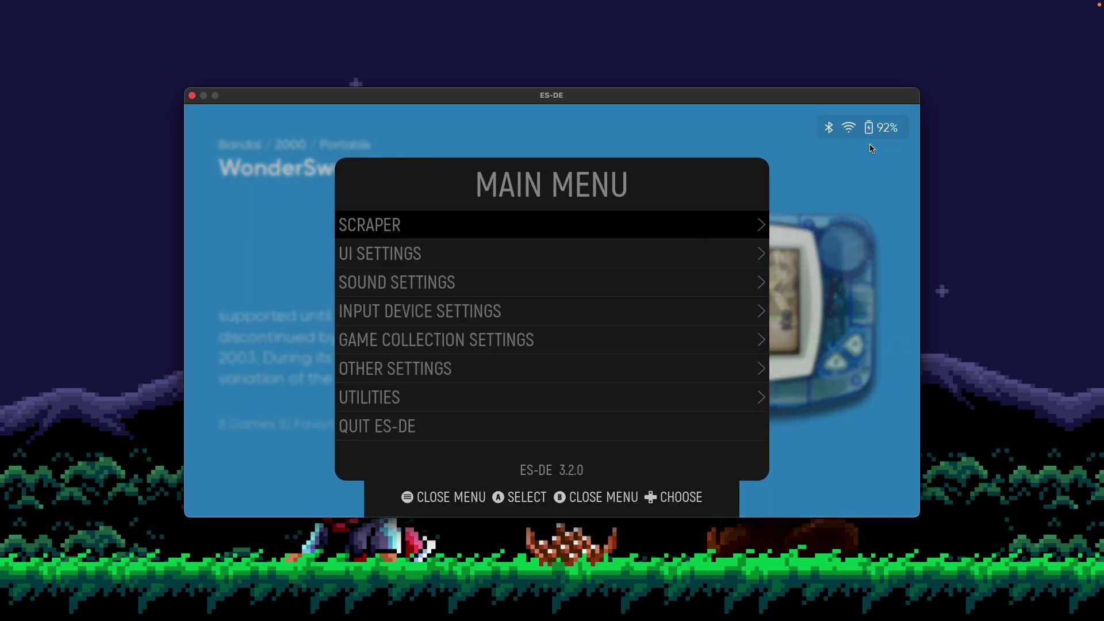
pyautogui.press('Down')
pyautogui.press('Return')
pyautogui.press('Down')
pyautogui.press('Down')
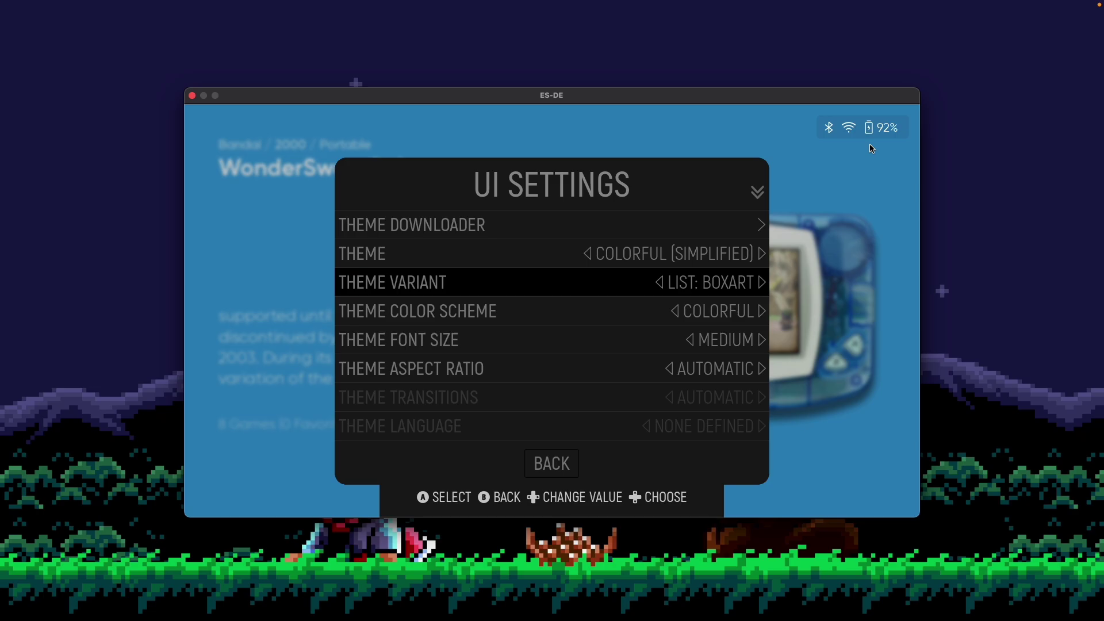
pyautogui.press('Down')
pyautogui.press('Down')
pyautogui.press('Down')
pyautogui.press('Down')
pyautogui.press('Down')
pyautogui.press('Down')
pyautogui.press('Down')
pyautogui.press('Down')
pyautogui.press('Down')
pyautogui.press('Down')
pyautogui.press('Down')
pyautogui.press('Down')
pyautogui.press('Down')
pyautogui.press('Down')
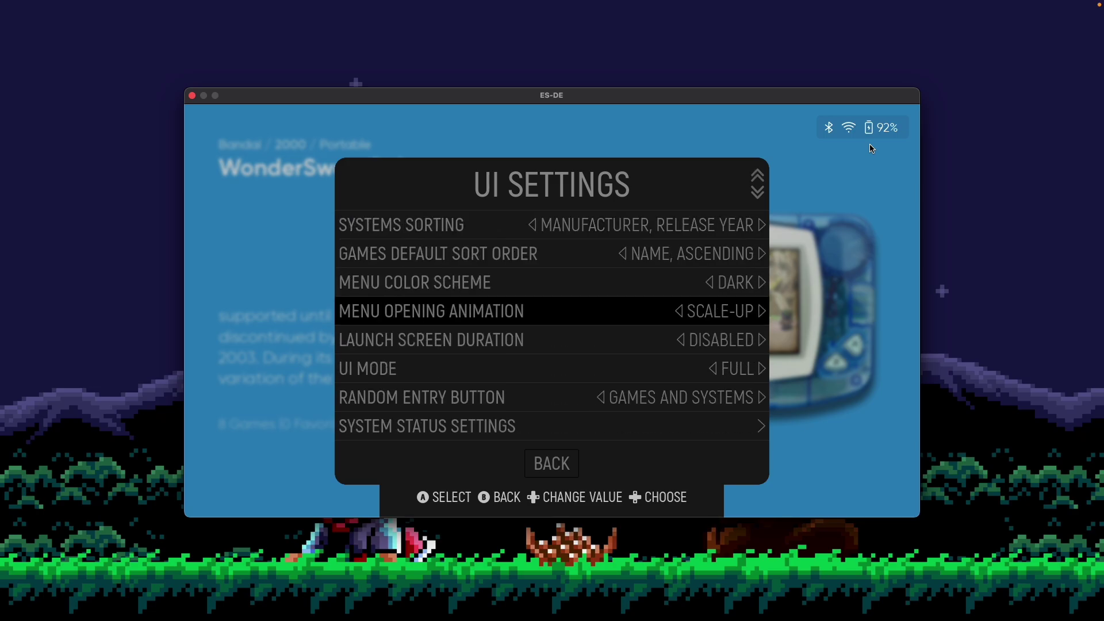
pyautogui.press('Down')
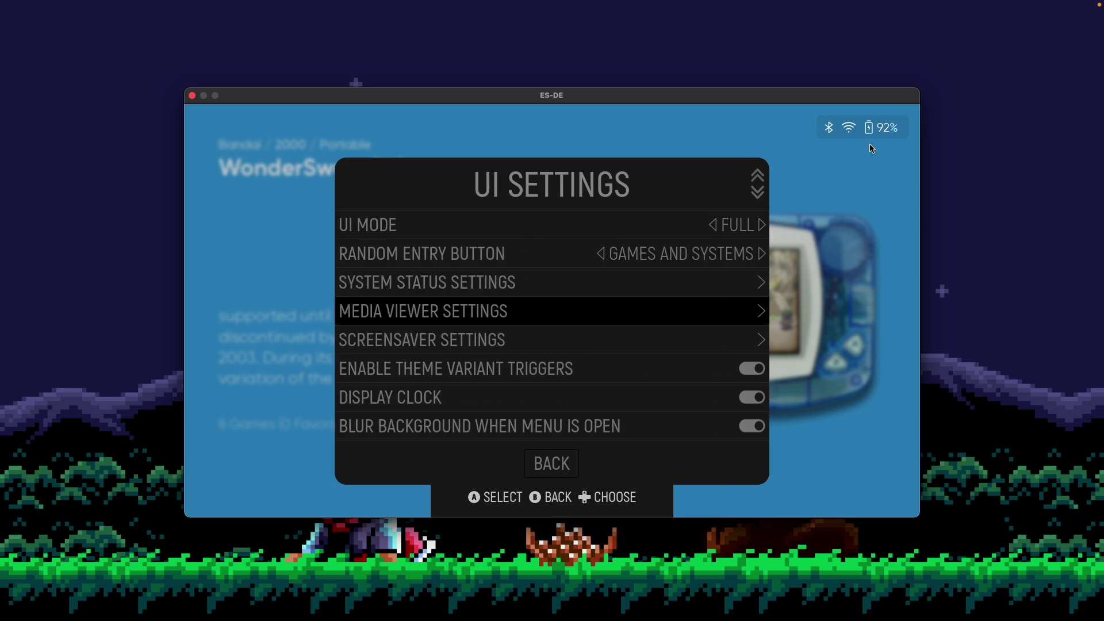
pyautogui.press('Up')
pyautogui.press('Return')
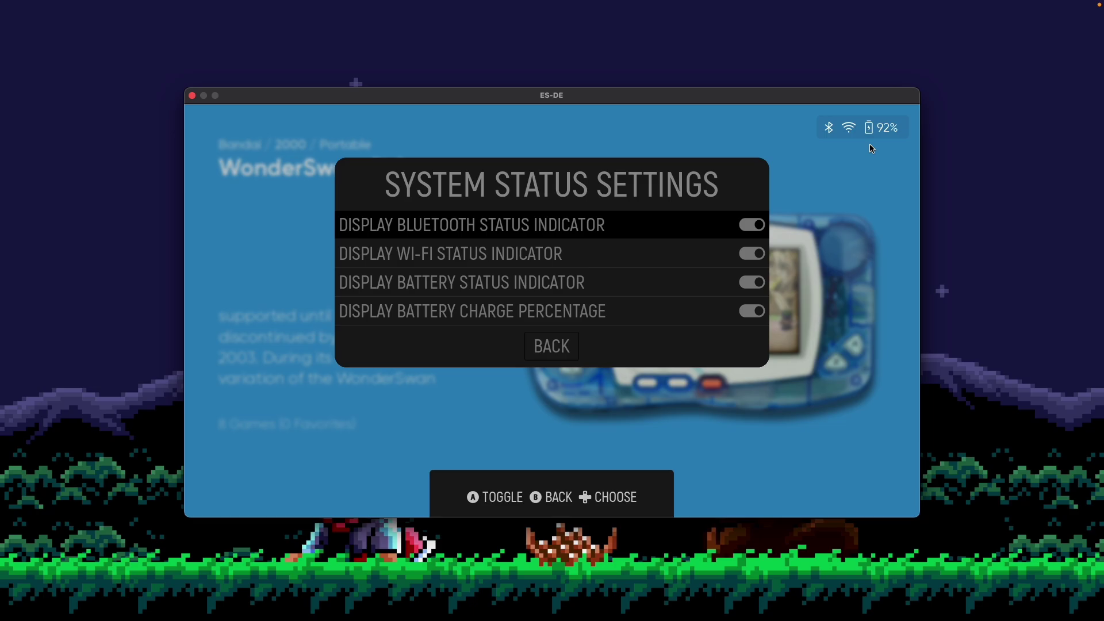
# Review the display options for the Wi-Fi status, battery status and battery charge percentage
pyautogui.press('Down')
pyautogui.press('Down')
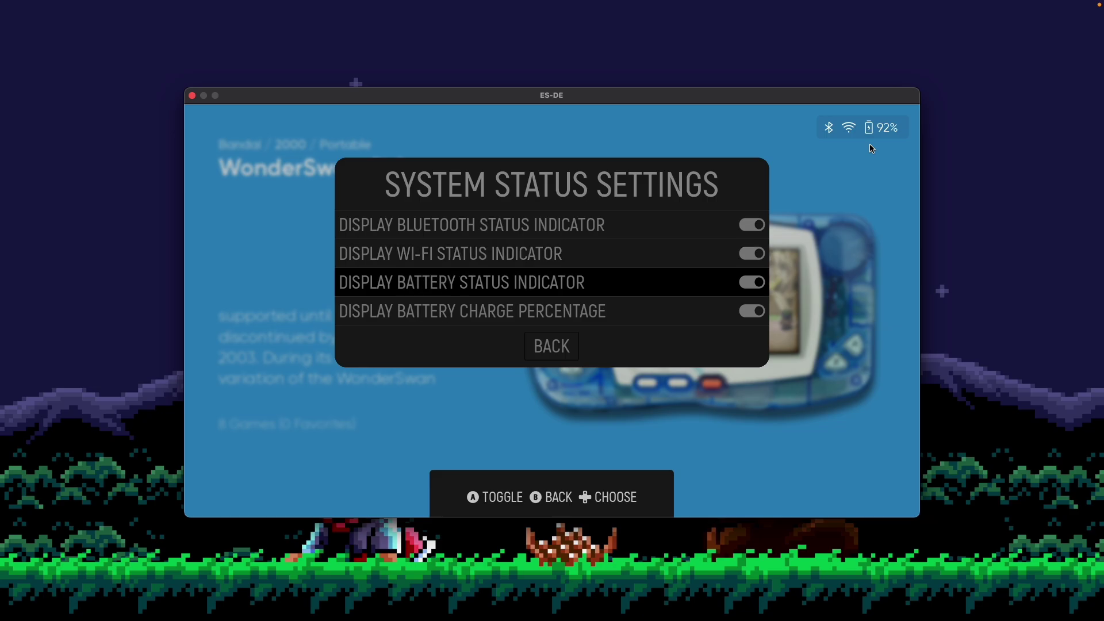
pyautogui.press('Down')
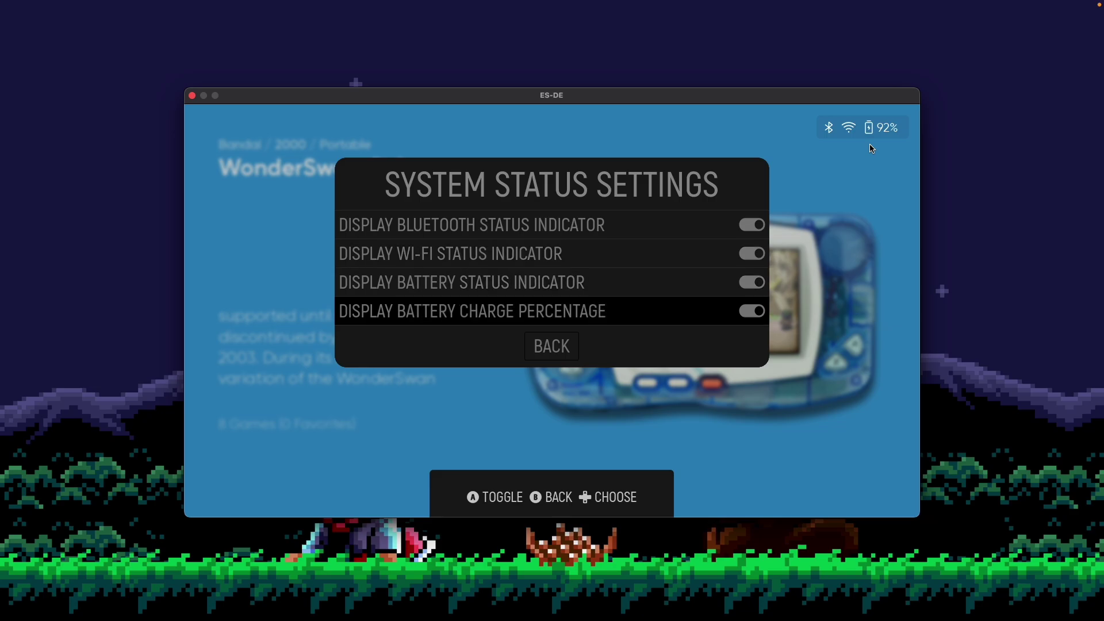
pyautogui.press('Up')
pyautogui.press('Down')
pyautogui.press('Up')
pyautogui.press('Down')
pyautogui.press('Up')
pyautogui.press('Up')
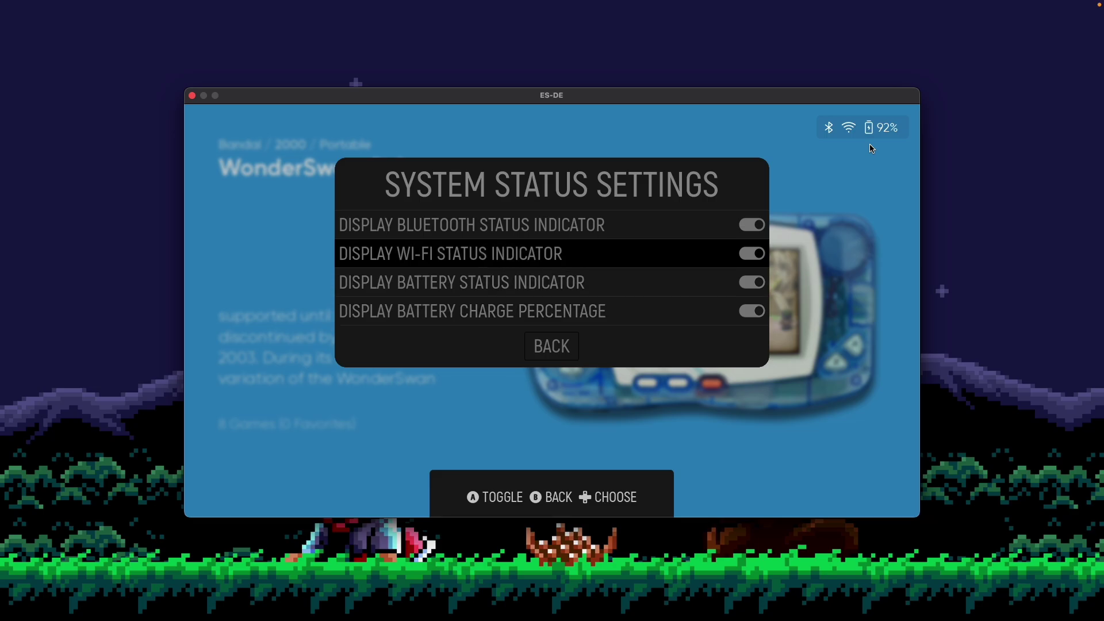
pyautogui.press('Down')
pyautogui.press('Down')
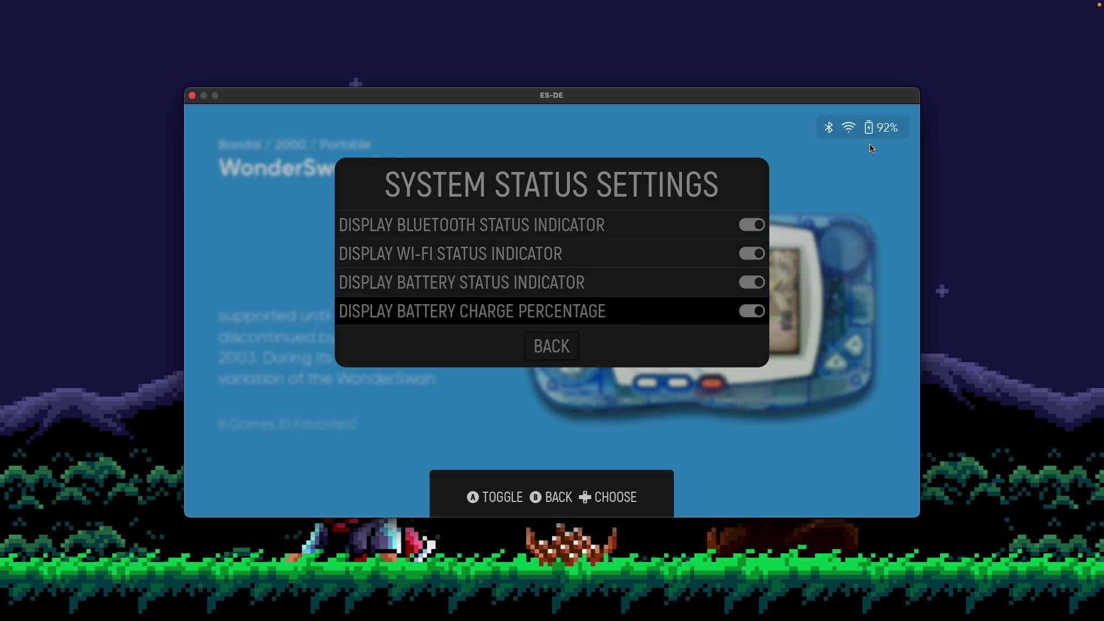
pyautogui.press('Up')
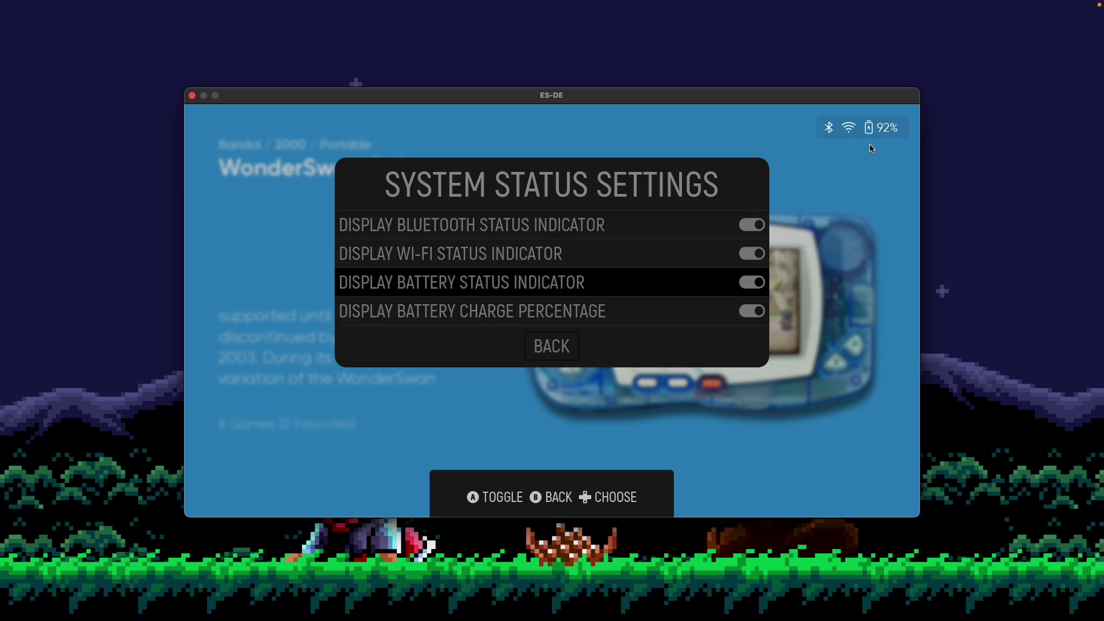
# Turn off the battery charge percentage display and return to the UI settings
pyautogui.press('Down')
pyautogui.press('Return')
pyautogui.press('BackSpace')
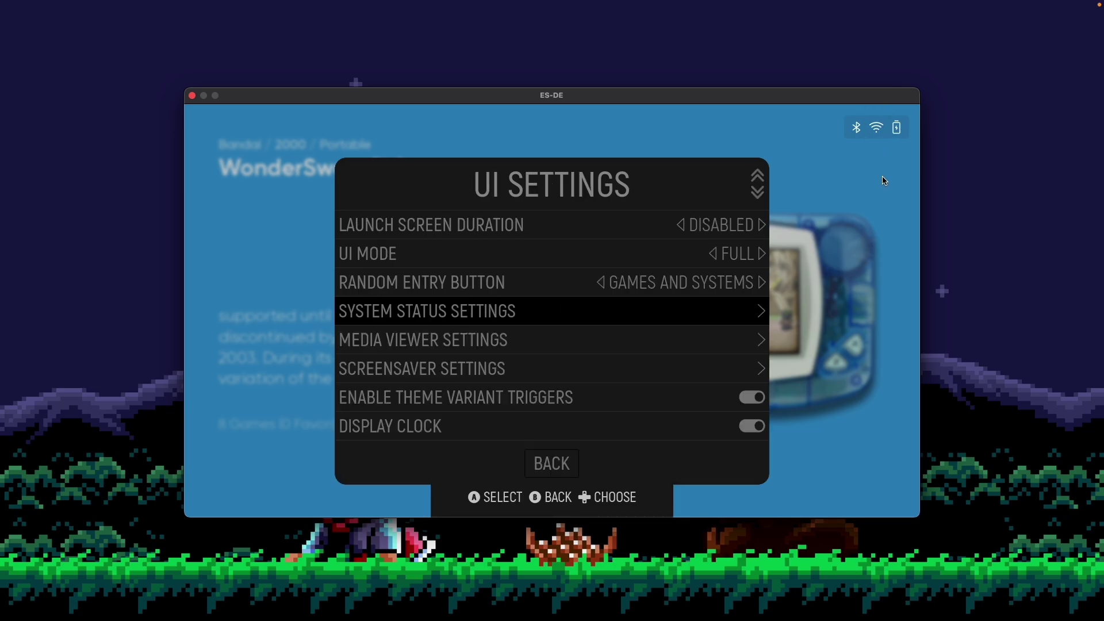
# Turn off the Bluetooth, Wi-Fi and battery status indicators in the System Status Settings and return to the UI settings
pyautogui.press('Return')
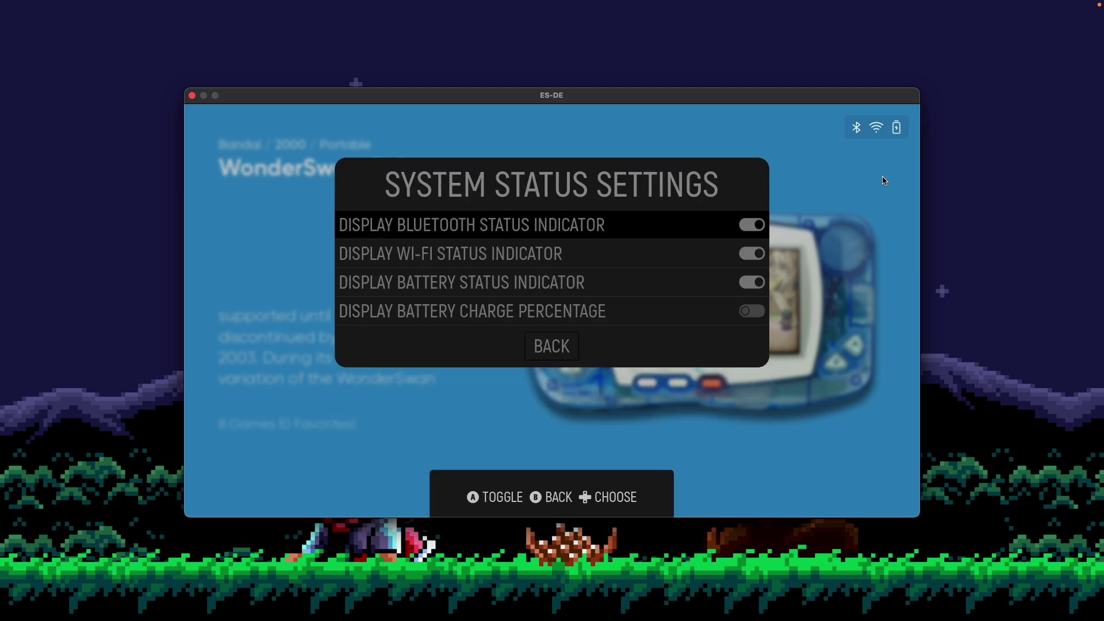
pyautogui.press('Return')
pyautogui.press('Down')
pyautogui.press('Return')
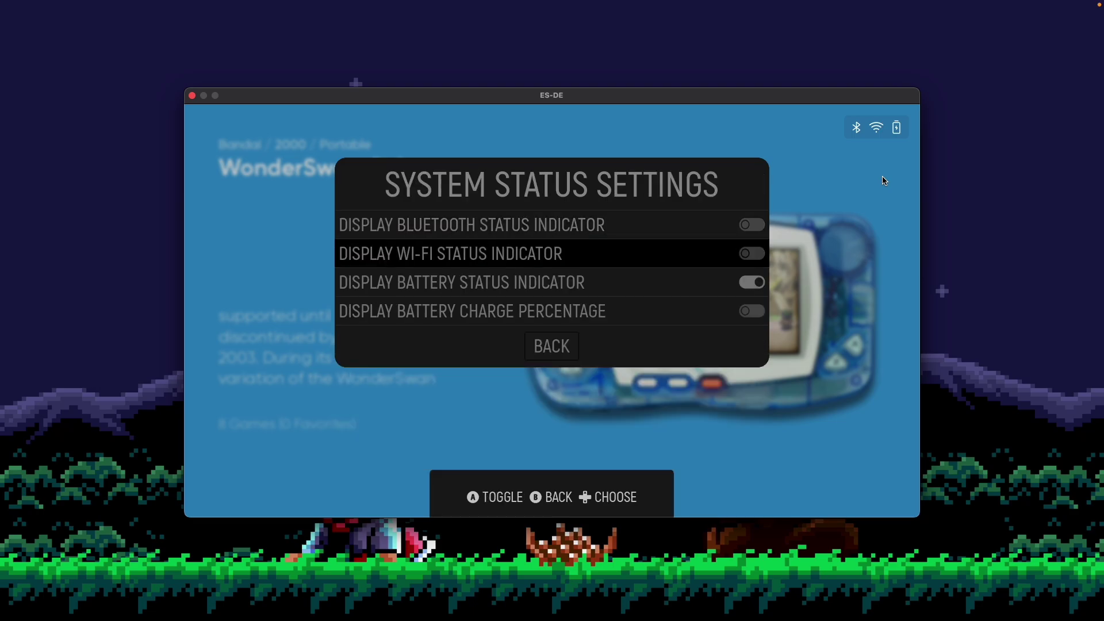
pyautogui.press('Down')
pyautogui.press('Return')
pyautogui.press('BackSpace')
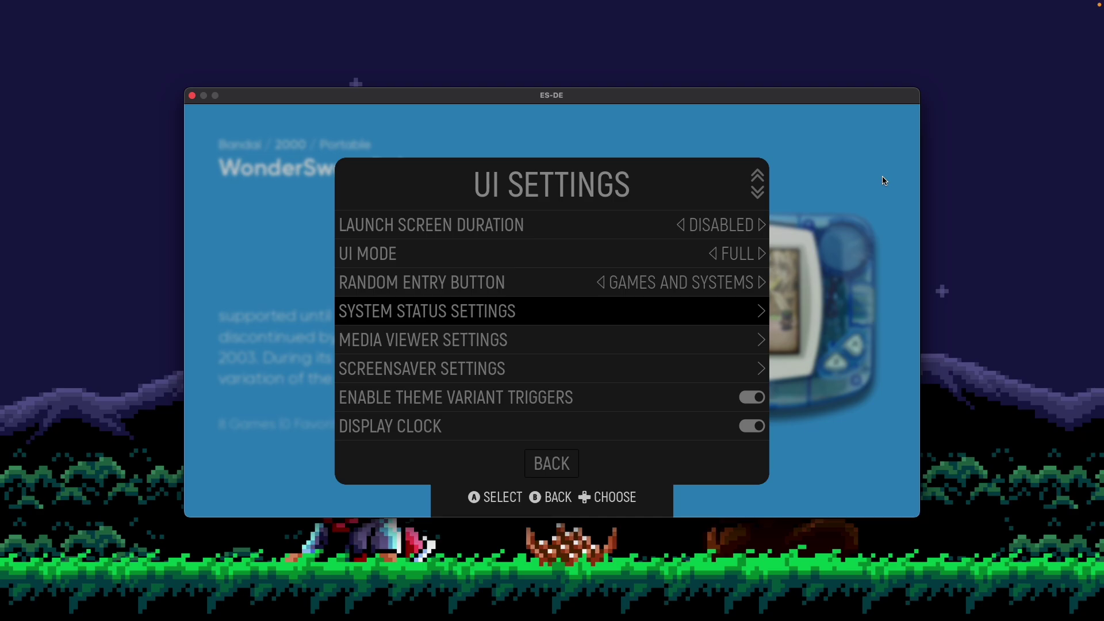
# Turn the Bluetooth, Wi-Fi and battery status indicators back on, then close all menus to return to the system view
pyautogui.press('Return')
pyautogui.press('Return')
pyautogui.press('Down')
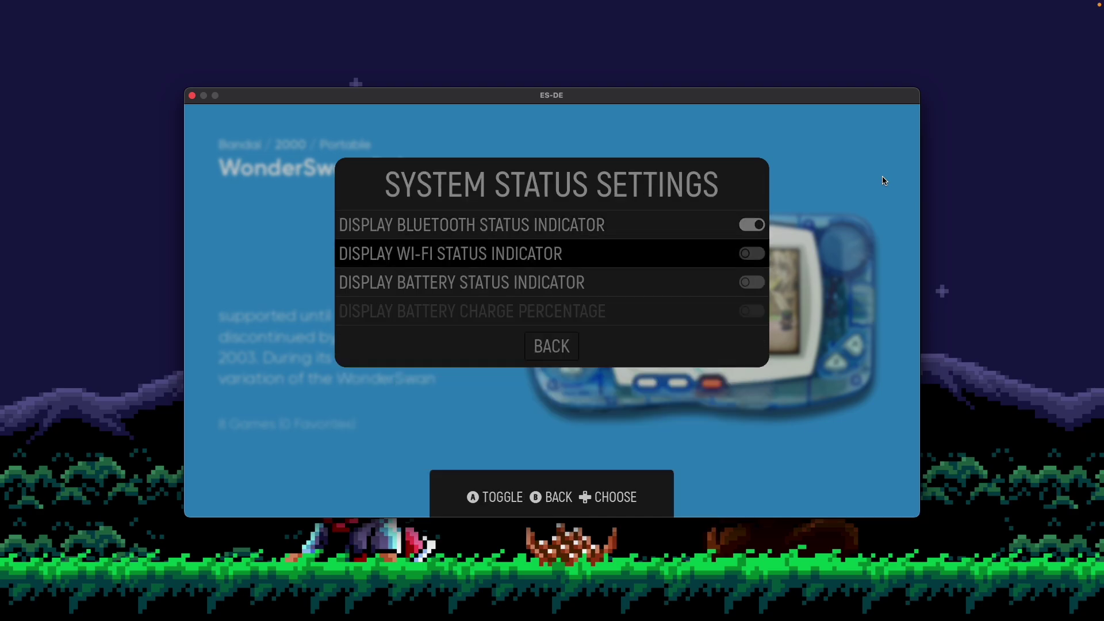
pyautogui.press('Return')
pyautogui.press('Return')
pyautogui.press('Return')
pyautogui.press('Down')
pyautogui.press('Return')
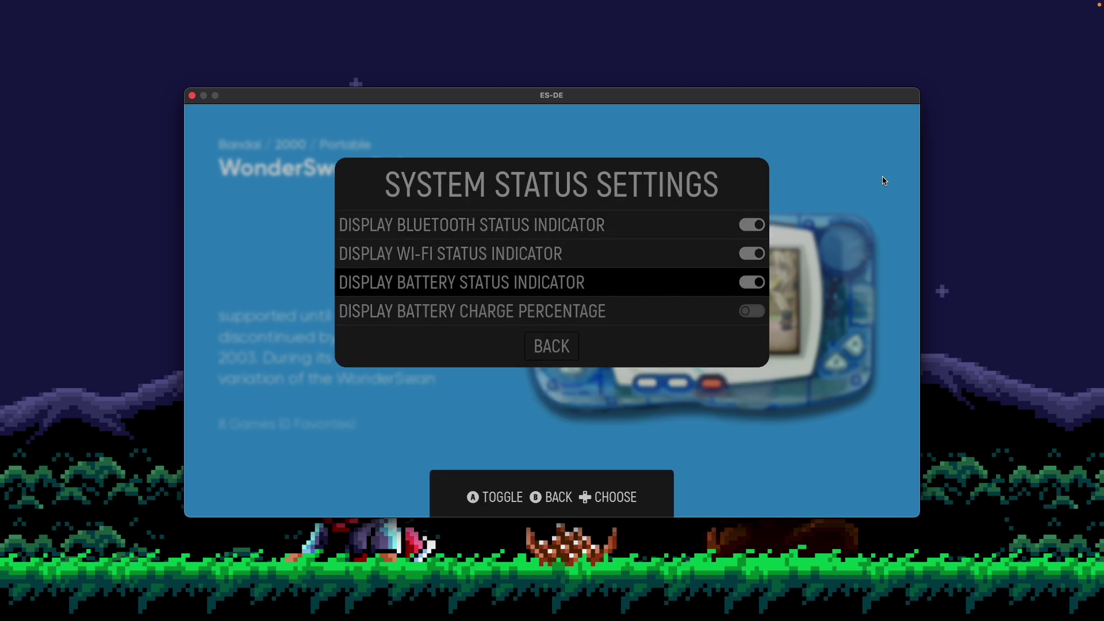
pyautogui.press('BackSpace')
pyautogui.press('BackSpace')
pyautogui.press('BackSpace')
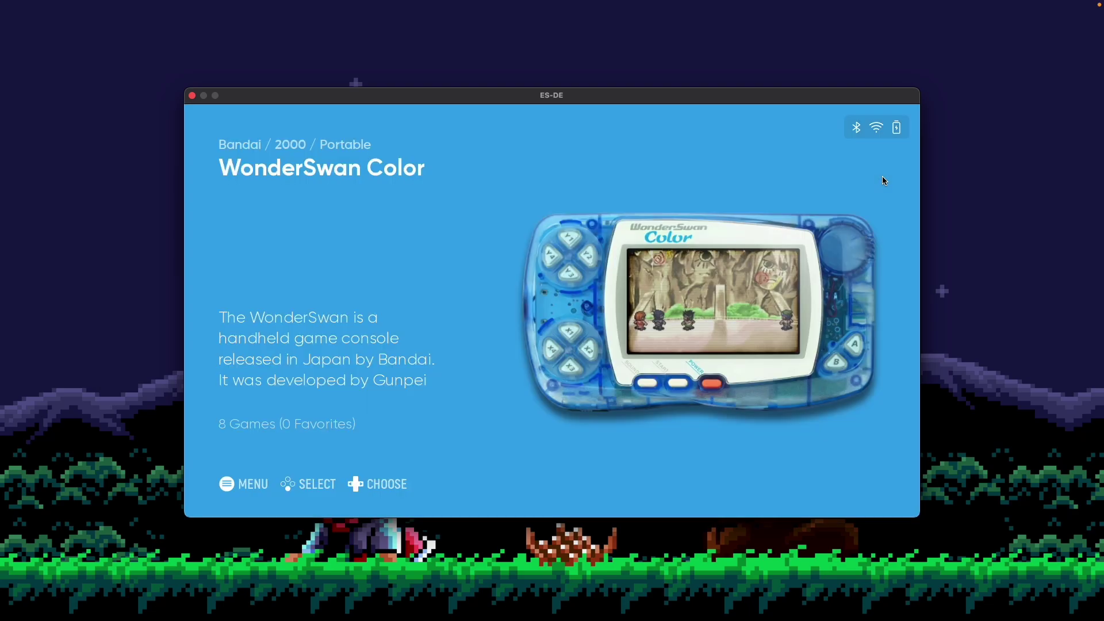
# View the Dicing Knight entry in the WonderSwan Color game list, then return to the system view
pyautogui.press('Return')
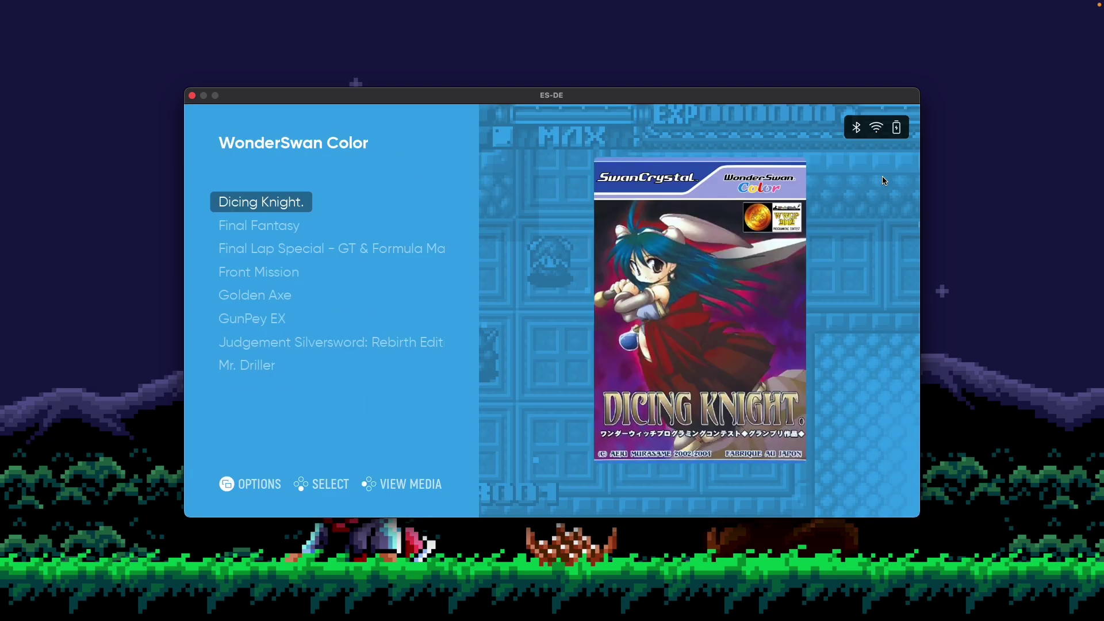
pyautogui.press('Down')
pyautogui.press('Up')
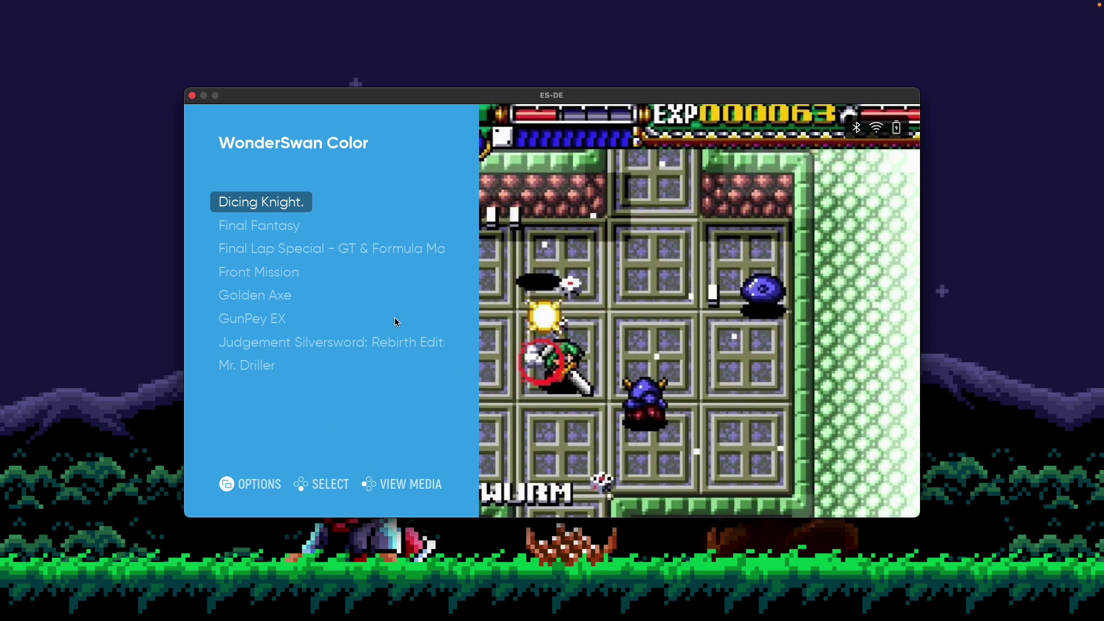
pyautogui.press('BackSpace')
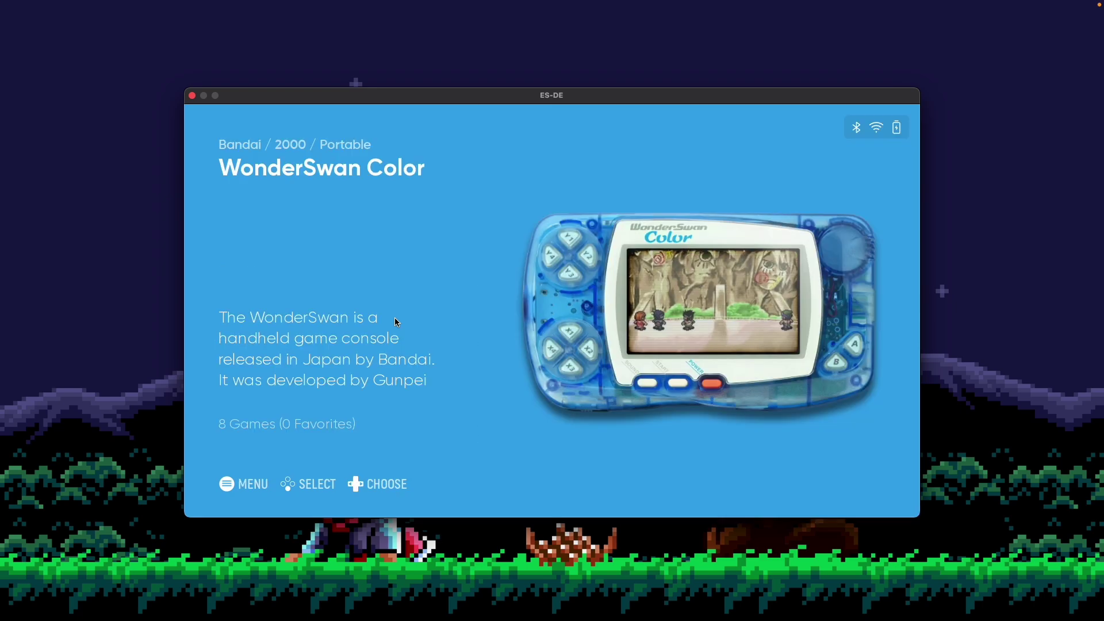
# Switch the interface theme to the pixel-font text-list theme with a green background and red header, then close the menus
pyautogui.press('Escape')
pyautogui.press('Down')
pyautogui.press('Down')
pyautogui.press('Up')
pyautogui.press('Return')
pyautogui.press('Down')
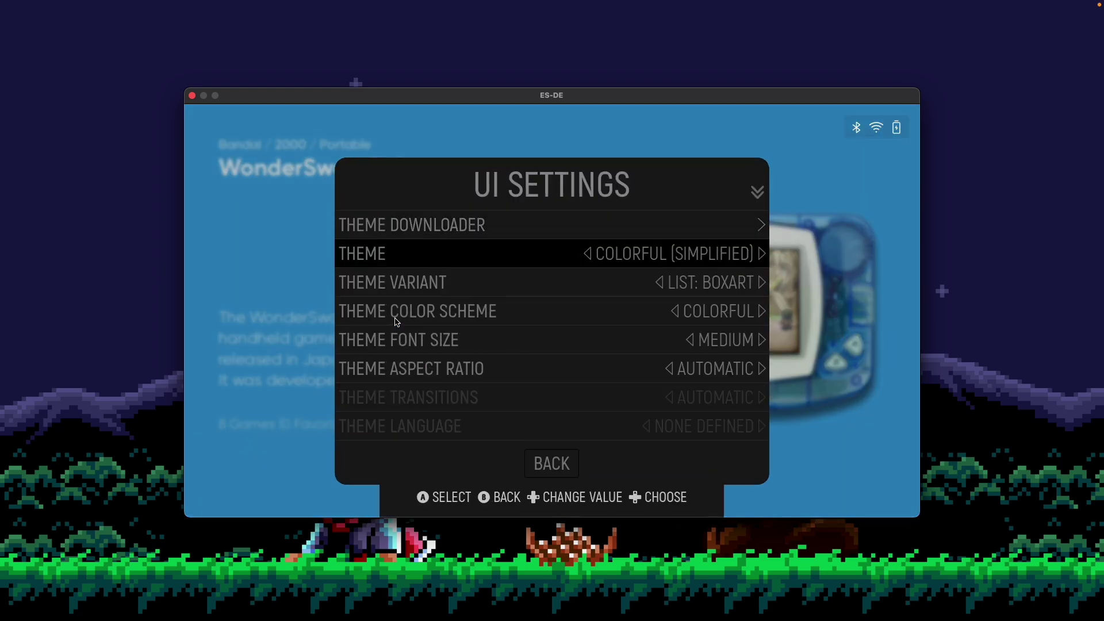
pyautogui.press('Return')
pyautogui.press('Down')
pyautogui.press('Down')
pyautogui.press('Down')
pyautogui.press('Down')
pyautogui.press('Down')
pyautogui.press('Down')
pyautogui.press('Down')
pyautogui.press('Down')
pyautogui.press('Down')
pyautogui.press('Down')
pyautogui.press('Down')
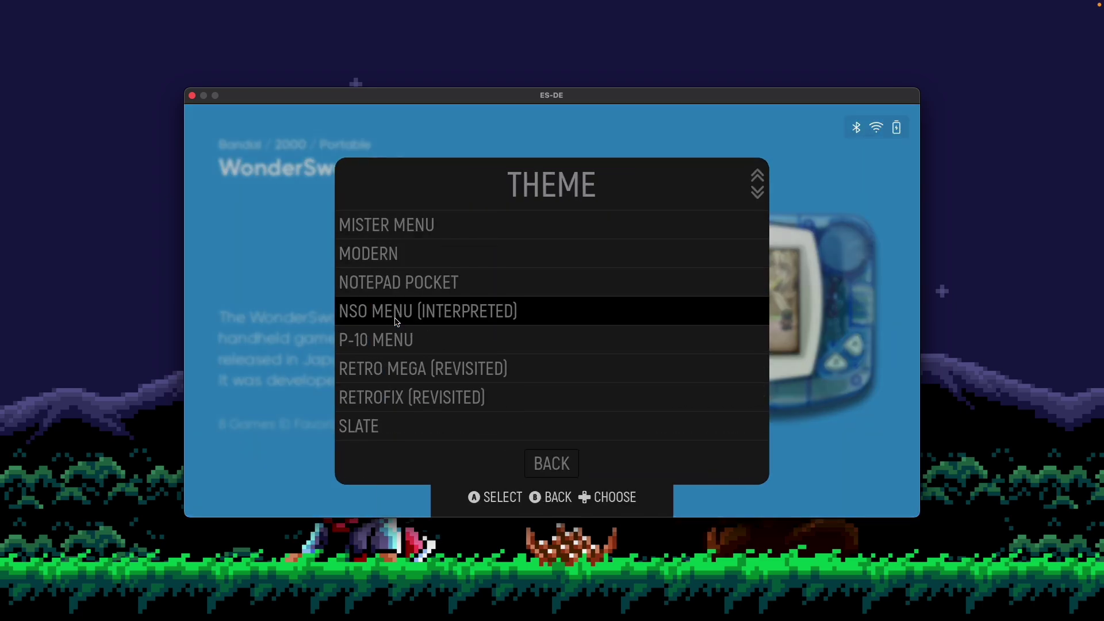
pyautogui.press('Down')
pyautogui.press('Return')
pyautogui.press('BackSpace')
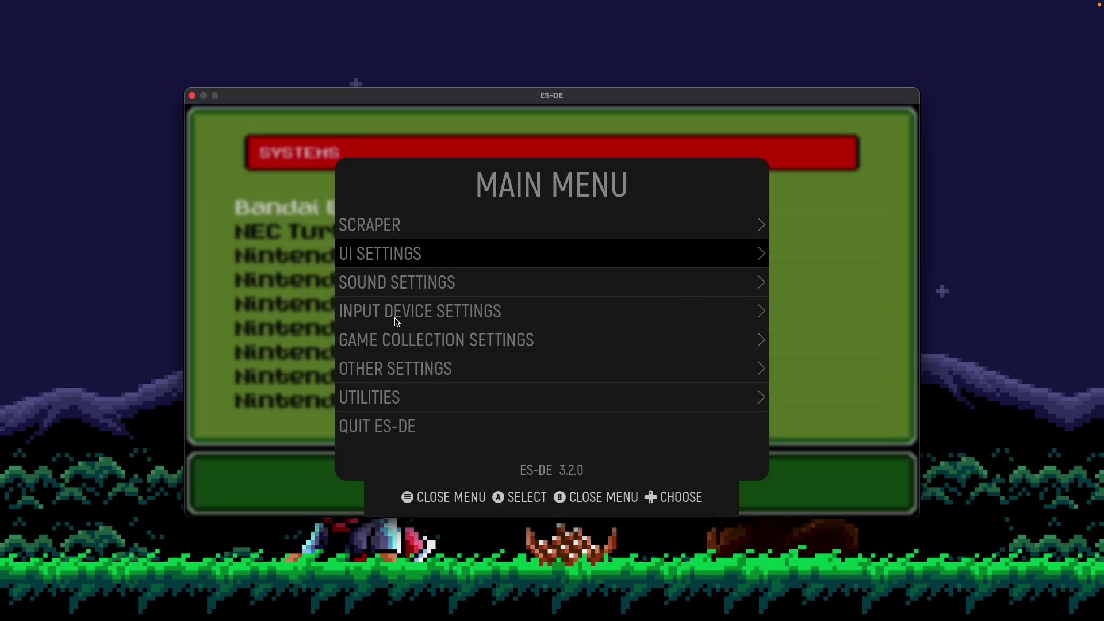
pyautogui.press('BackSpace')
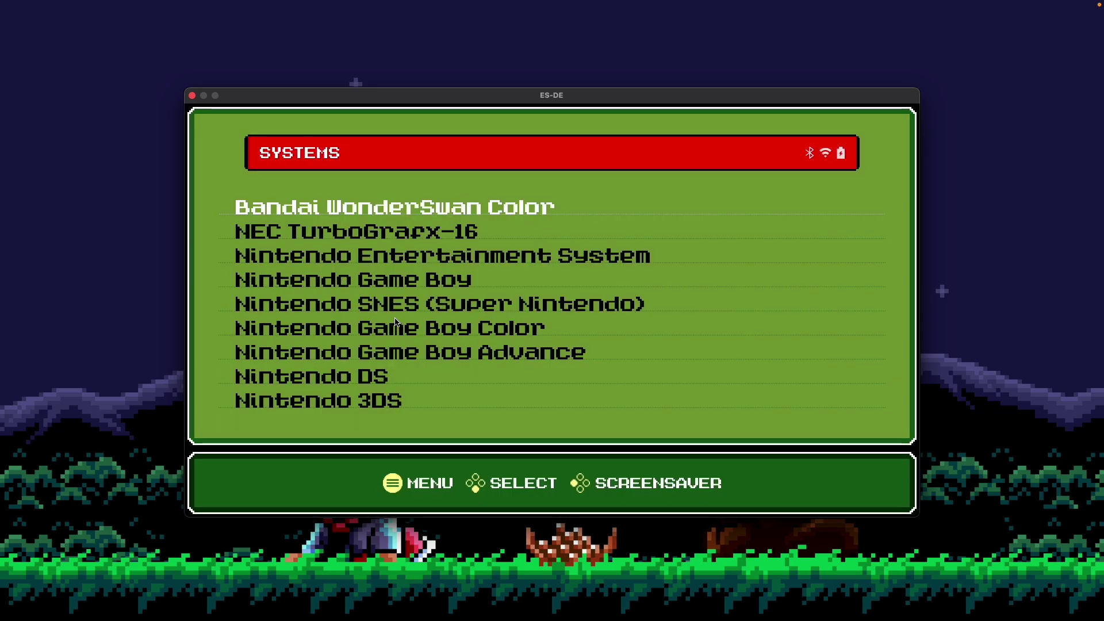
pyautogui.press('Down')
pyautogui.press('Up')
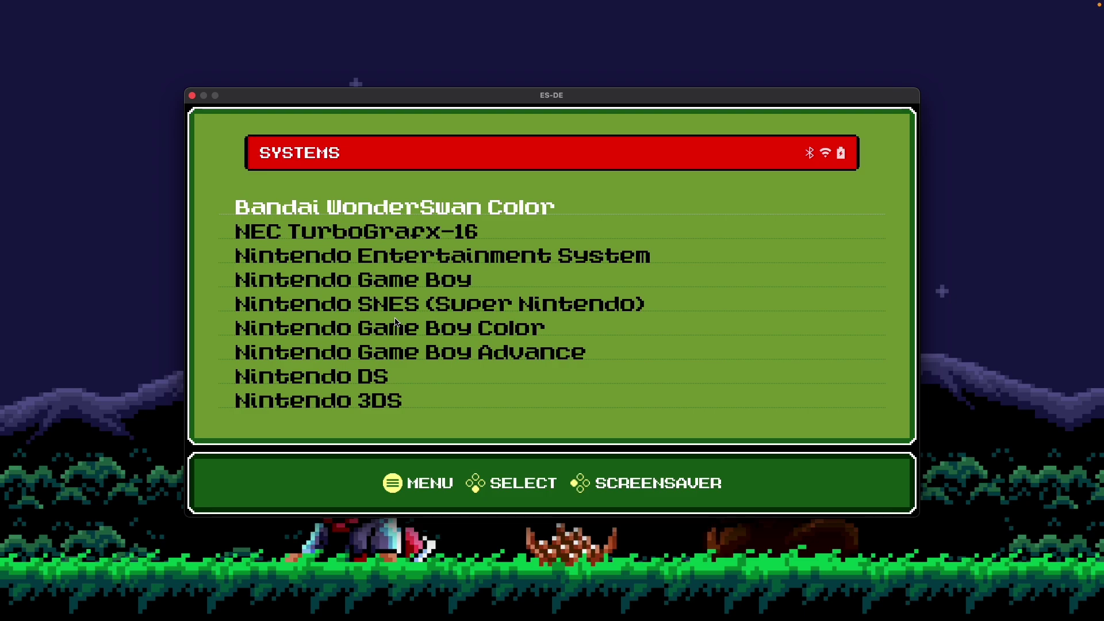
pyautogui.click(629, 72)
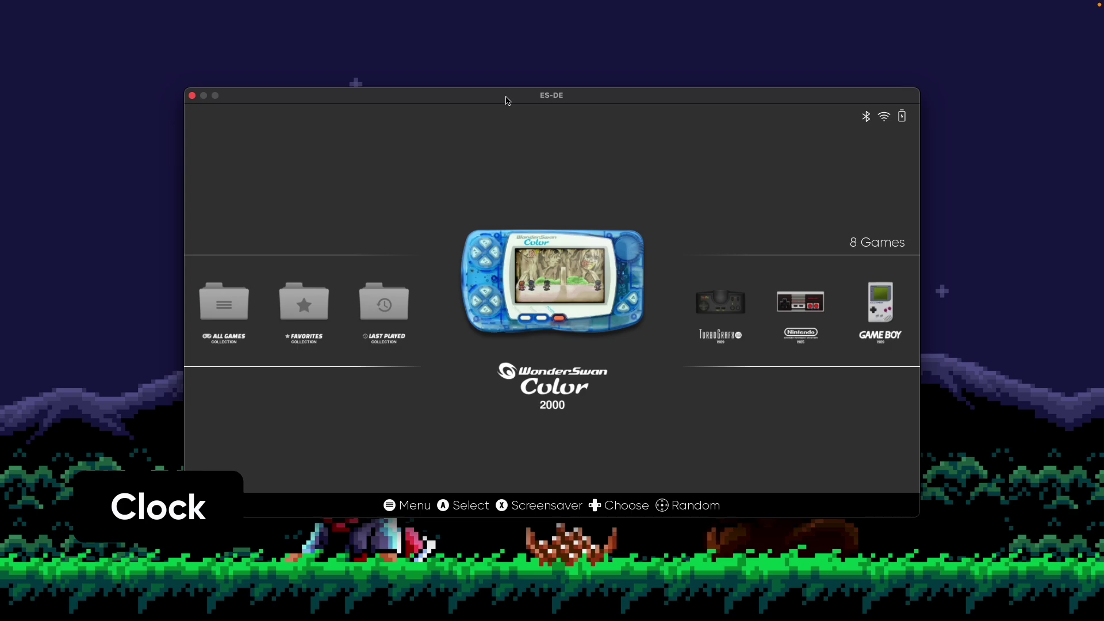
# Turn on the Display Clock option in the UI settings and close the menus
pyautogui.press('Escape')
pyautogui.press('Down')
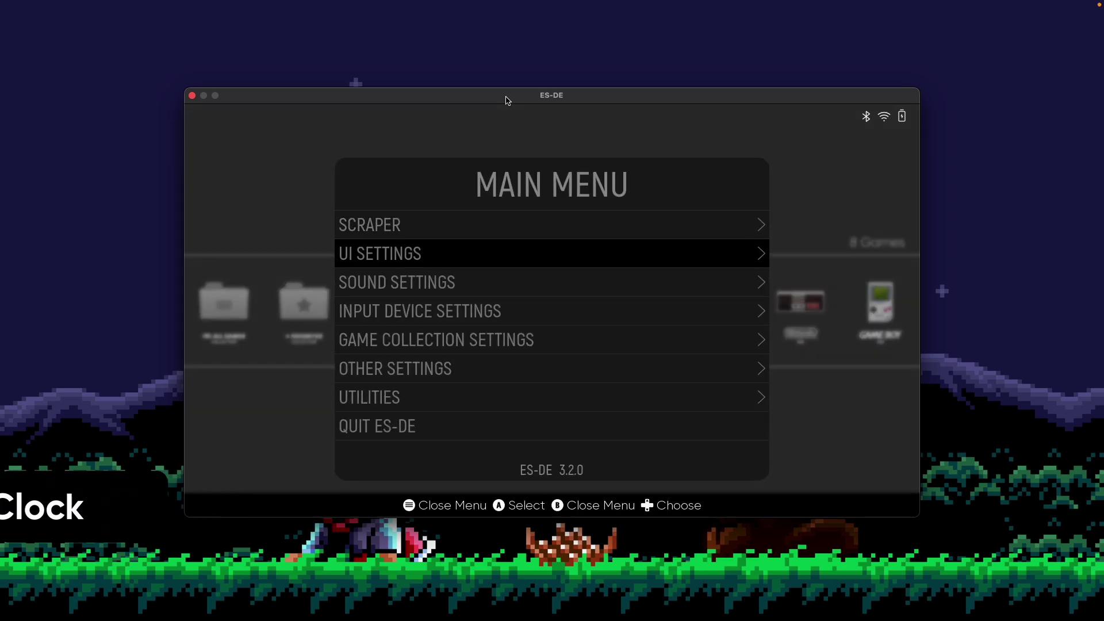
pyautogui.press('Return')
pyautogui.press('Down')
pyautogui.press('Down')
pyautogui.press('Down')
pyautogui.press('Down')
pyautogui.press('Down')
pyautogui.press('Down')
pyautogui.press('Down')
pyautogui.press('Down')
pyautogui.press('Down')
pyautogui.press('Down')
pyautogui.press('Down')
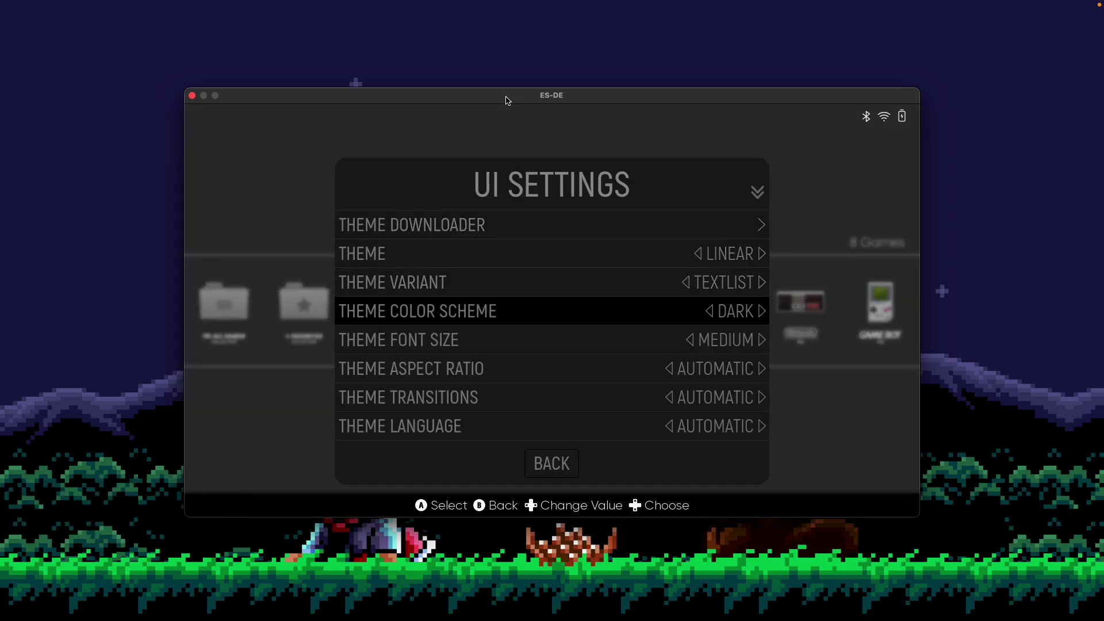
pyautogui.press('Down')
pyautogui.press('Down')
pyautogui.press('Down')
pyautogui.press('Down')
pyautogui.press('Down')
pyautogui.press('Down')
pyautogui.press('Down')
pyautogui.press('Down')
pyautogui.press('Down')
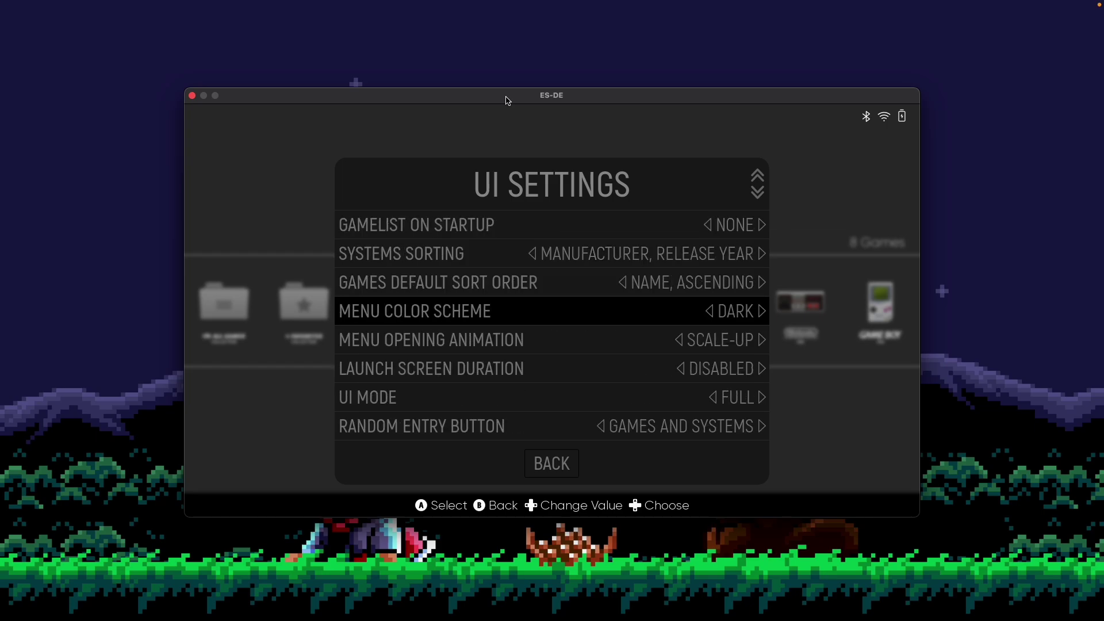
pyautogui.press('Down')
pyautogui.press('Down')
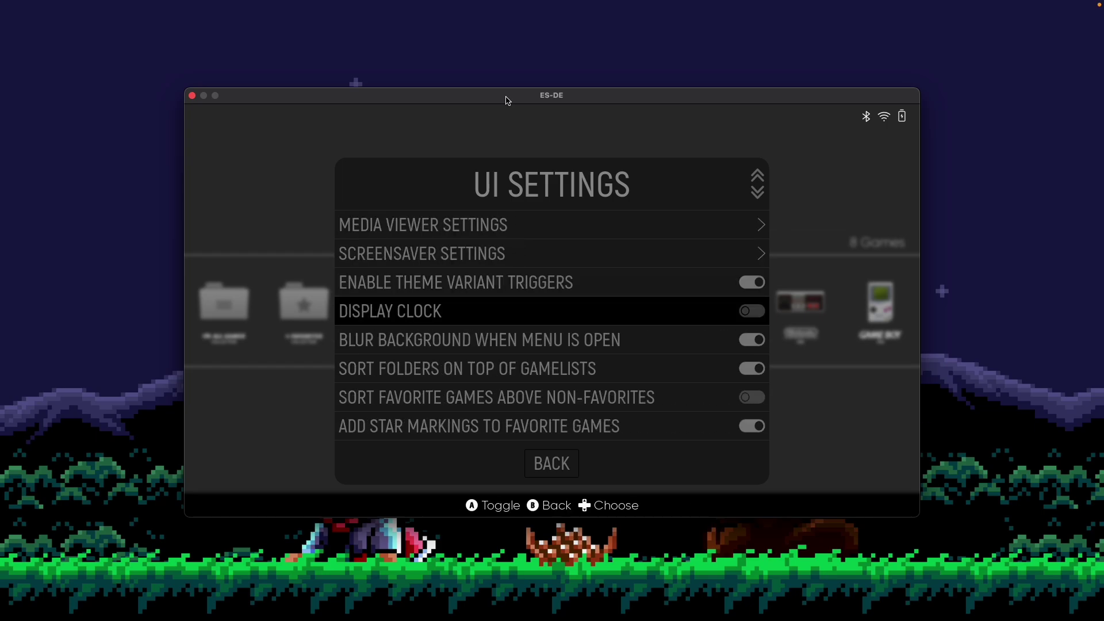
pyautogui.press('Return')
pyautogui.press('BackSpace')
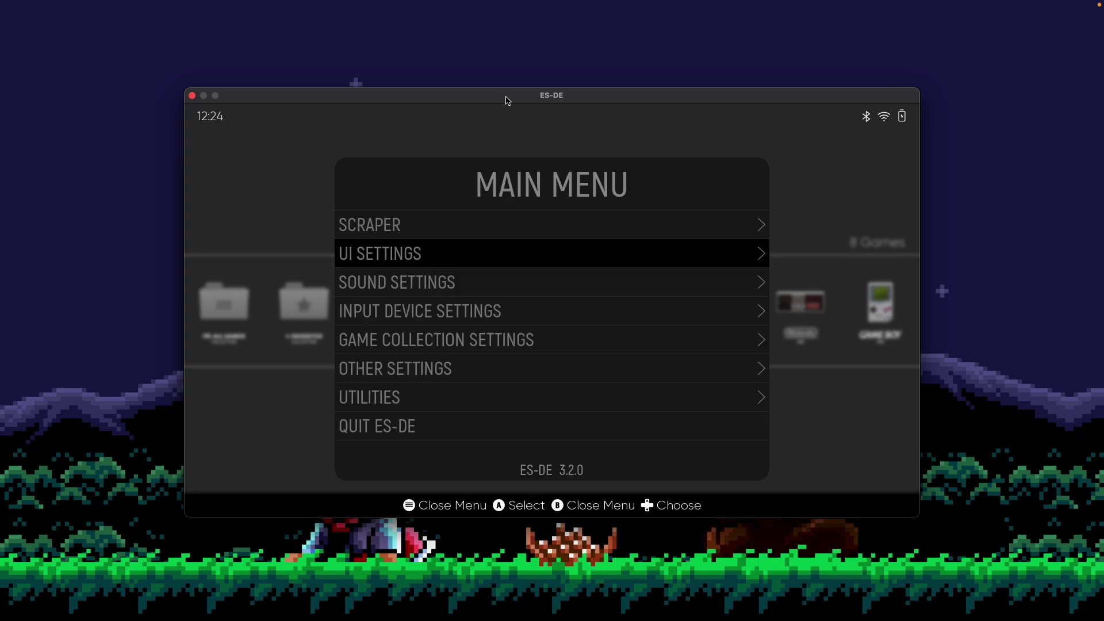
pyautogui.press('BackSpace')
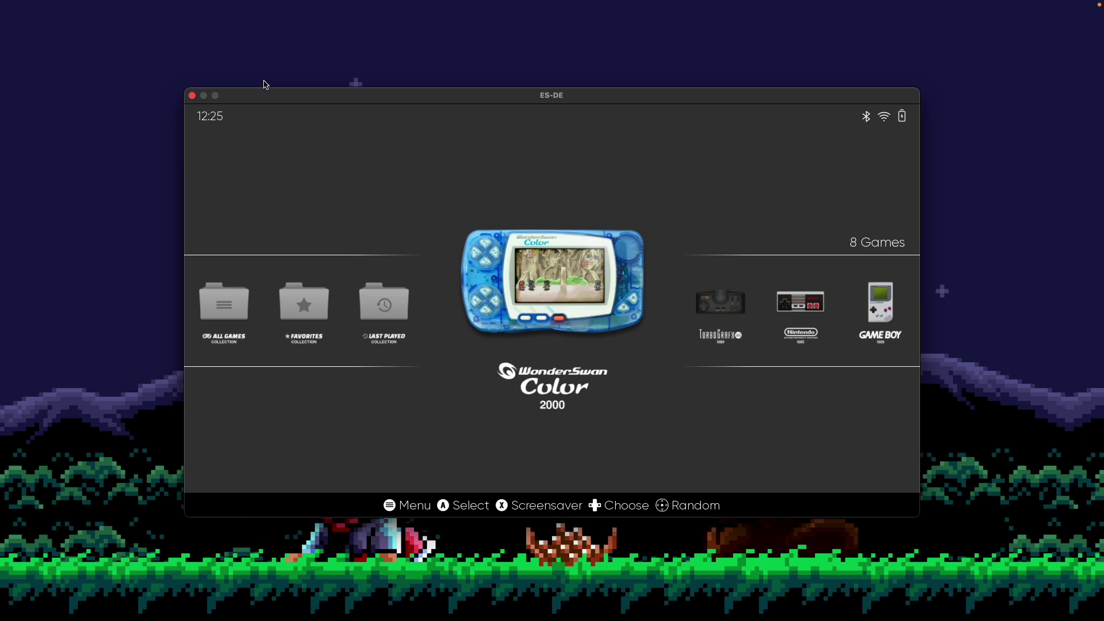
# Try to launch Air Zonk from the NEC TurboGrafx-16 game list
pyautogui.click(685, 61)
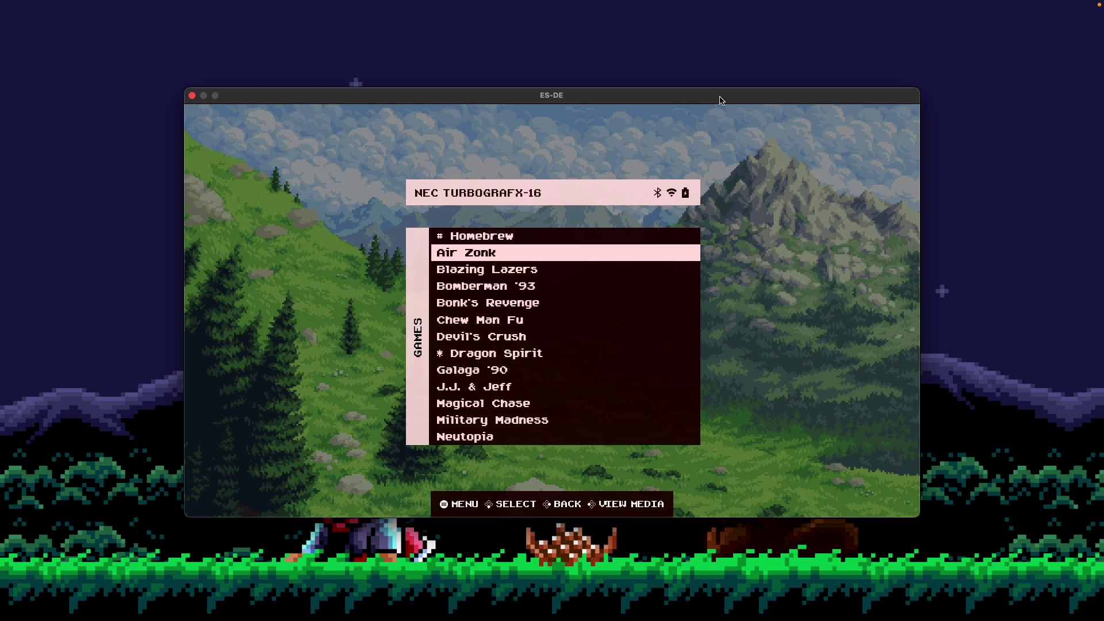
pyautogui.press('Return')
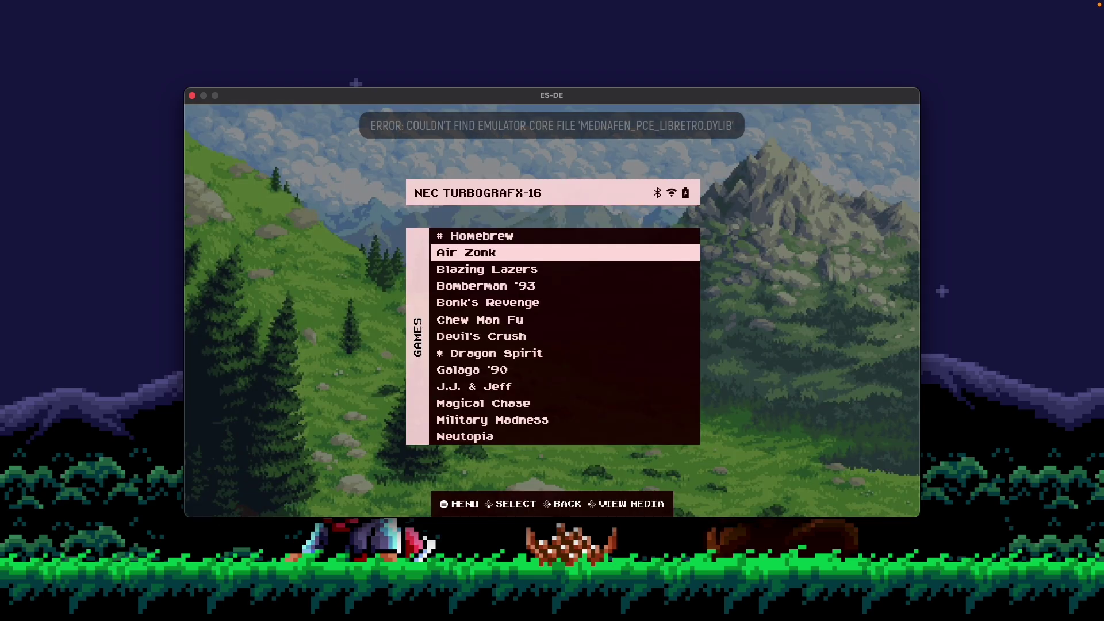
# Set Launch Screen Duration to Disabled in the UI settings, close the menus and try launching Air Zonk
pyautogui.press('Escape')
pyautogui.press('Down')
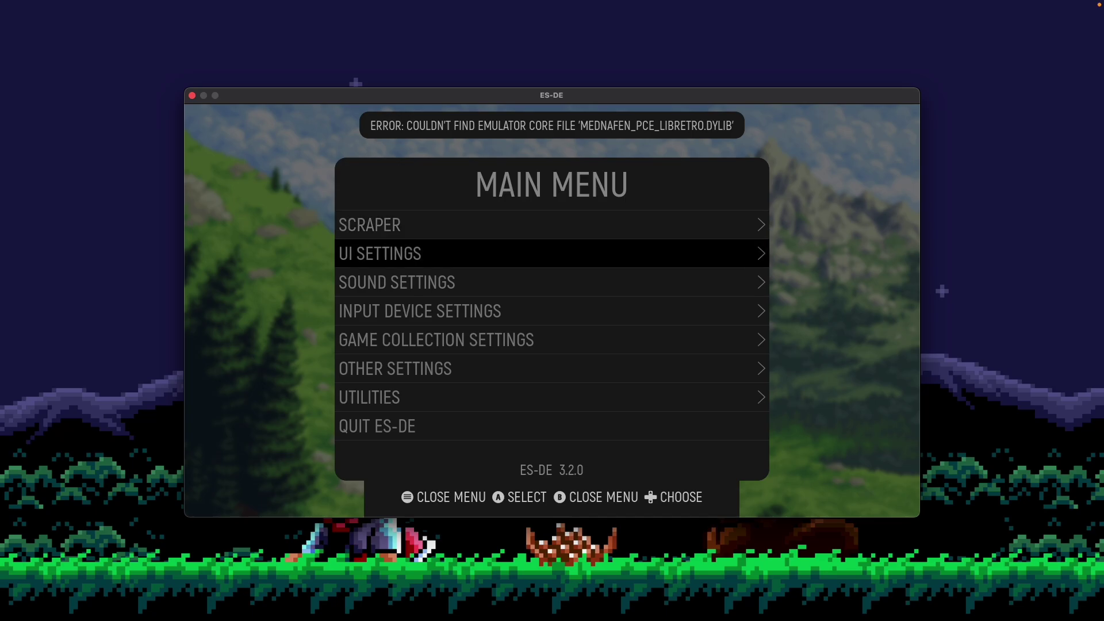
pyautogui.press('Return')
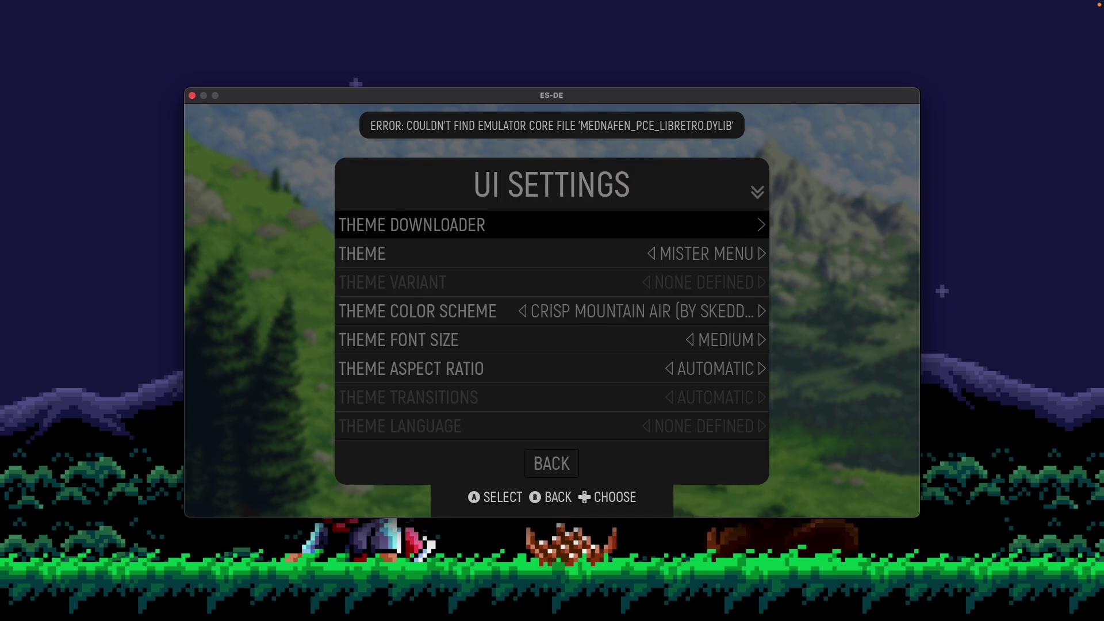
pyautogui.press('Down')
pyautogui.press('Down')
pyautogui.press('Down')
pyautogui.press('Down')
pyautogui.press('Down')
pyautogui.press('Down')
pyautogui.press('Down')
pyautogui.press('Down')
pyautogui.press('Down')
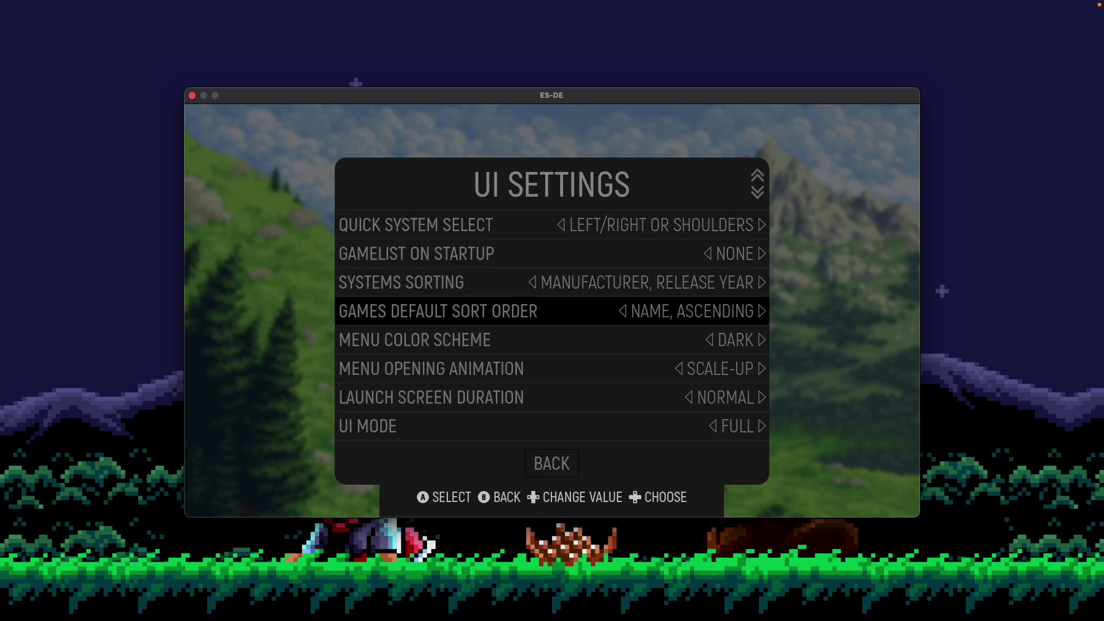
pyautogui.press('Down')
pyautogui.press('Down')
pyautogui.press('Down')
pyautogui.press('Return')
pyautogui.press('Down')
pyautogui.press('Down')
pyautogui.press('Down')
pyautogui.press('Down')
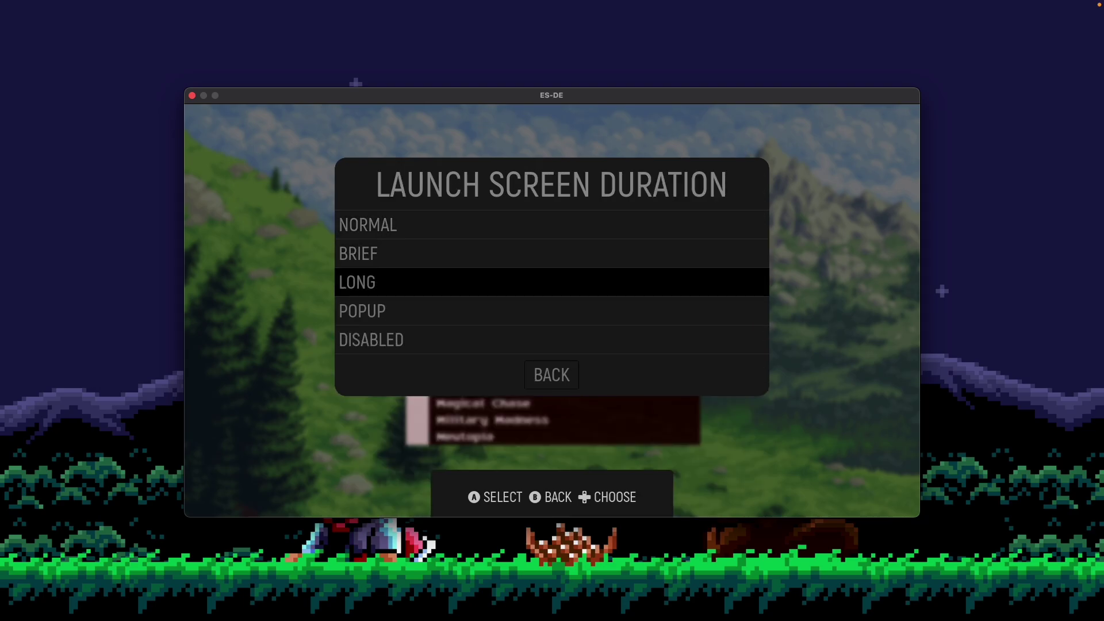
pyautogui.press('Return')
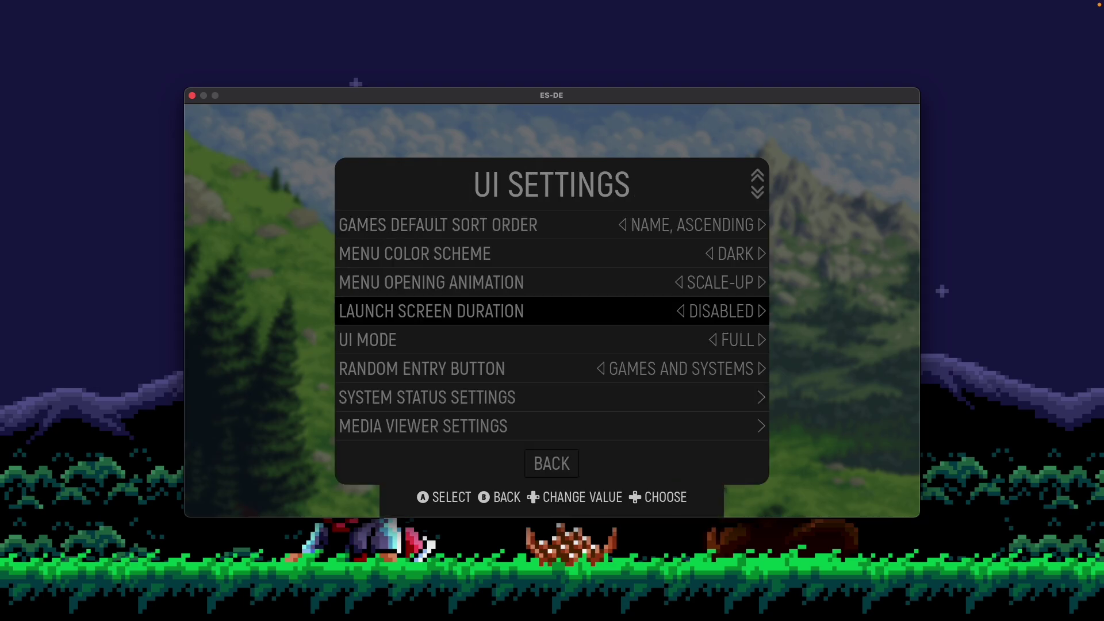
pyautogui.press('BackSpace')
pyautogui.press('BackSpace')
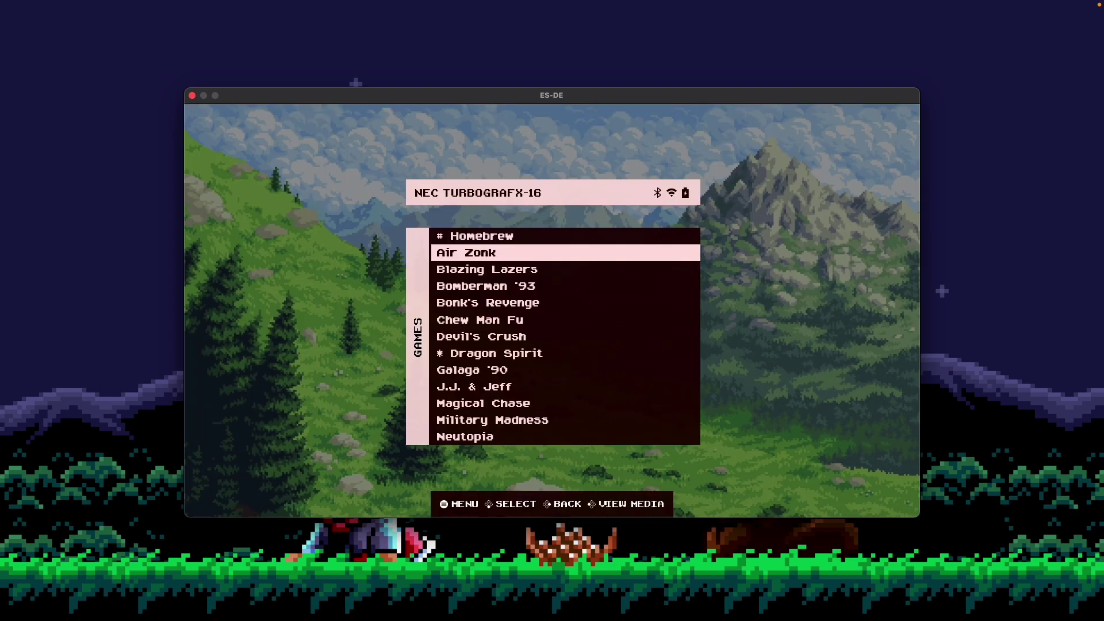
pyautogui.press('Return')
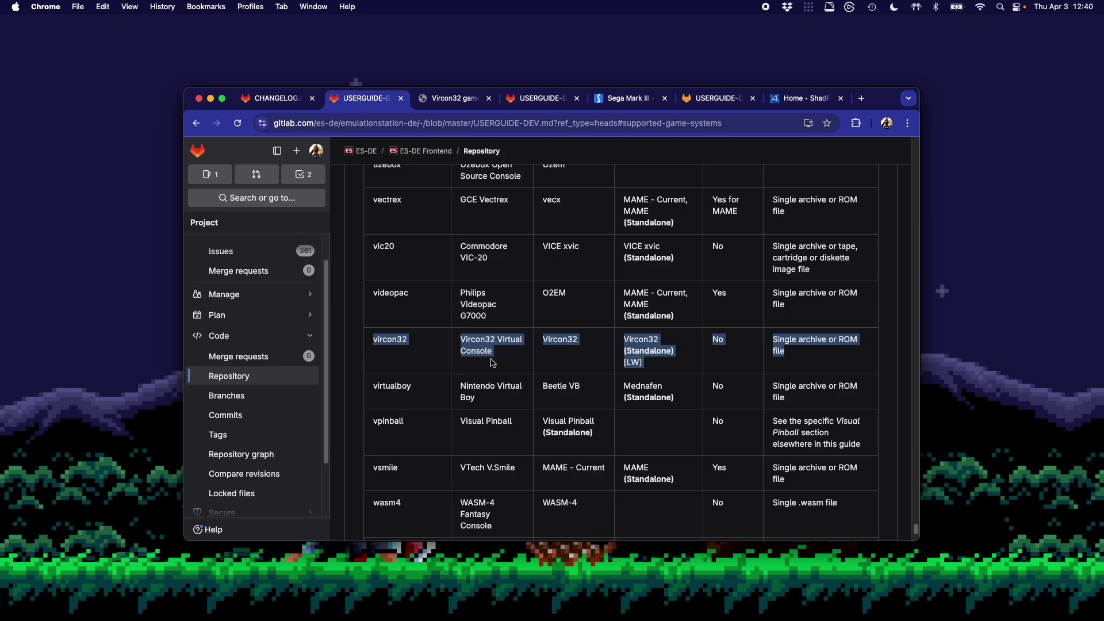
# In Chrome, view the Vircon32 home page, then highlight the vircon32 system name in the user guide's supported systems table
pyautogui.click(448, 98)
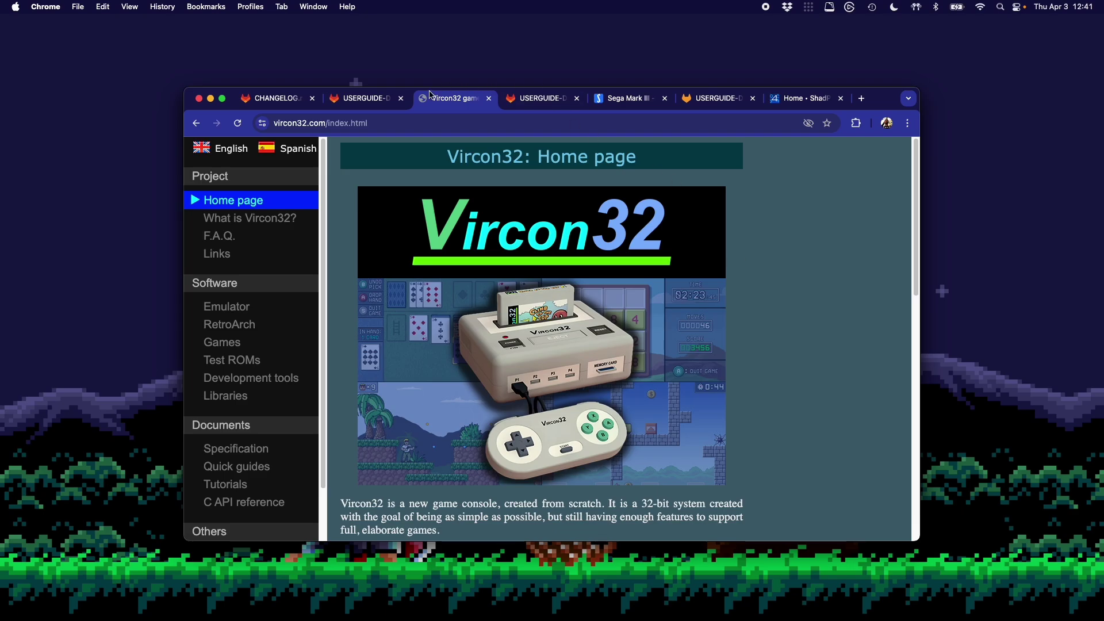
pyautogui.click(357, 99)
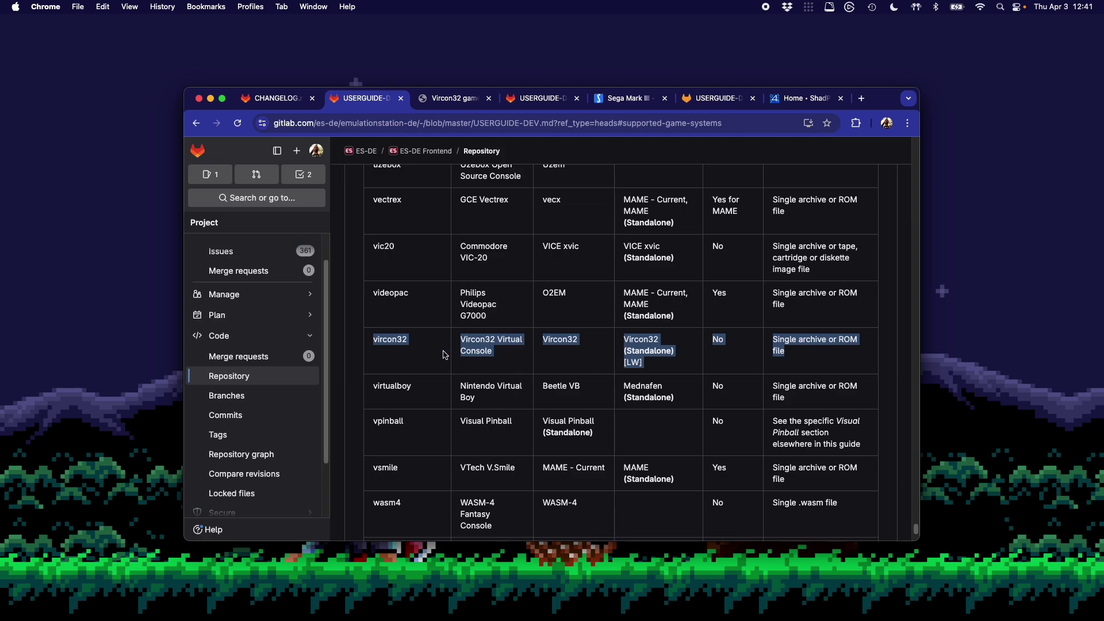
pyautogui.doubleClick(401, 340)
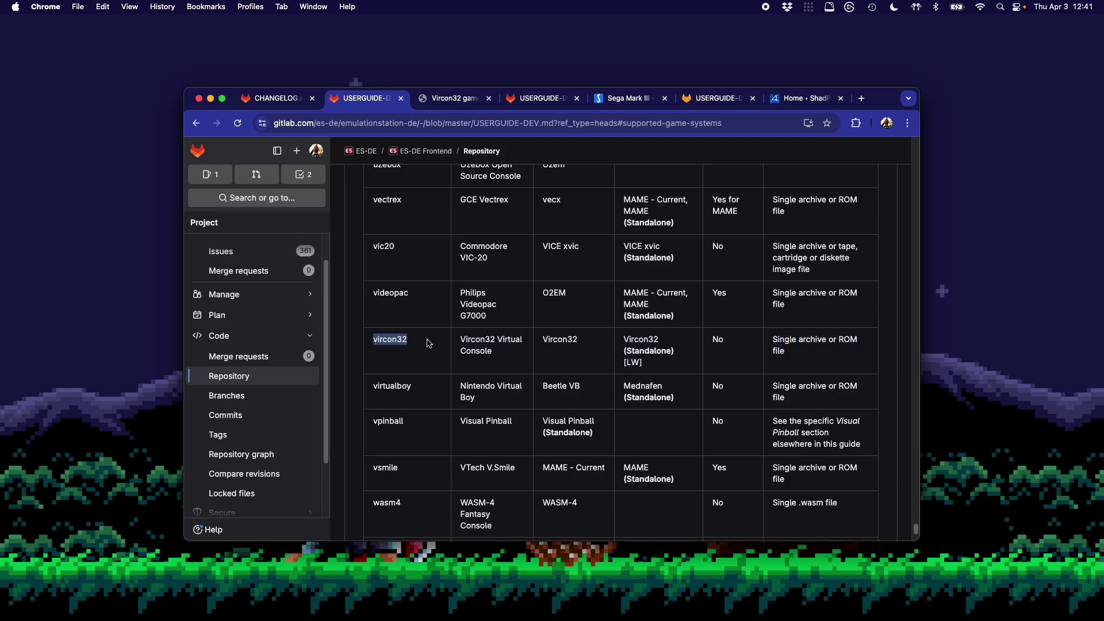
# View the Sega Mark III entry in the user guide's supported systems table, then switch to the other open user guide page
pyautogui.click(540, 98)
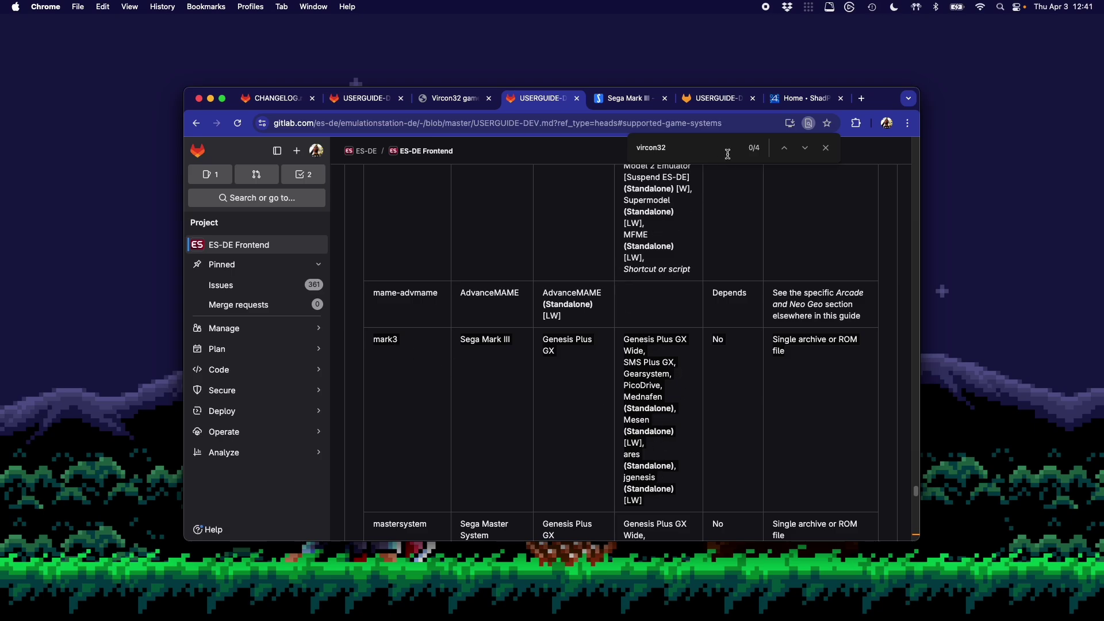
pyautogui.click(728, 99)
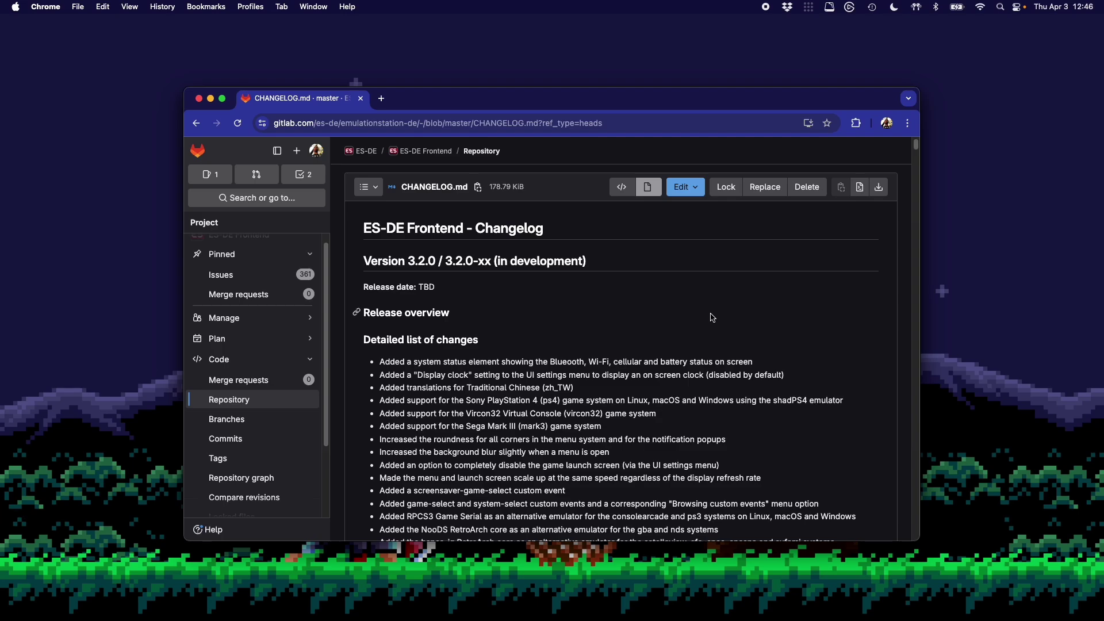
# Review the version 3.2.0 detailed changes and bug fixes in the ES-DE changelog, then return to its beginning
pyautogui.scroll(-15, 758, 303)
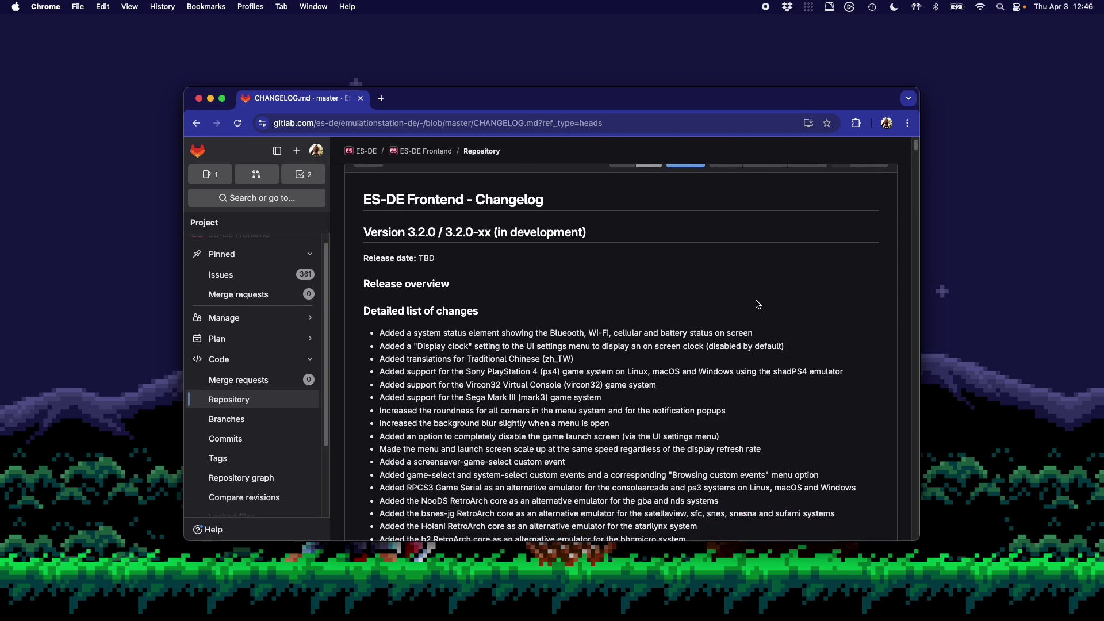
pyautogui.scroll(-12, 758, 304)
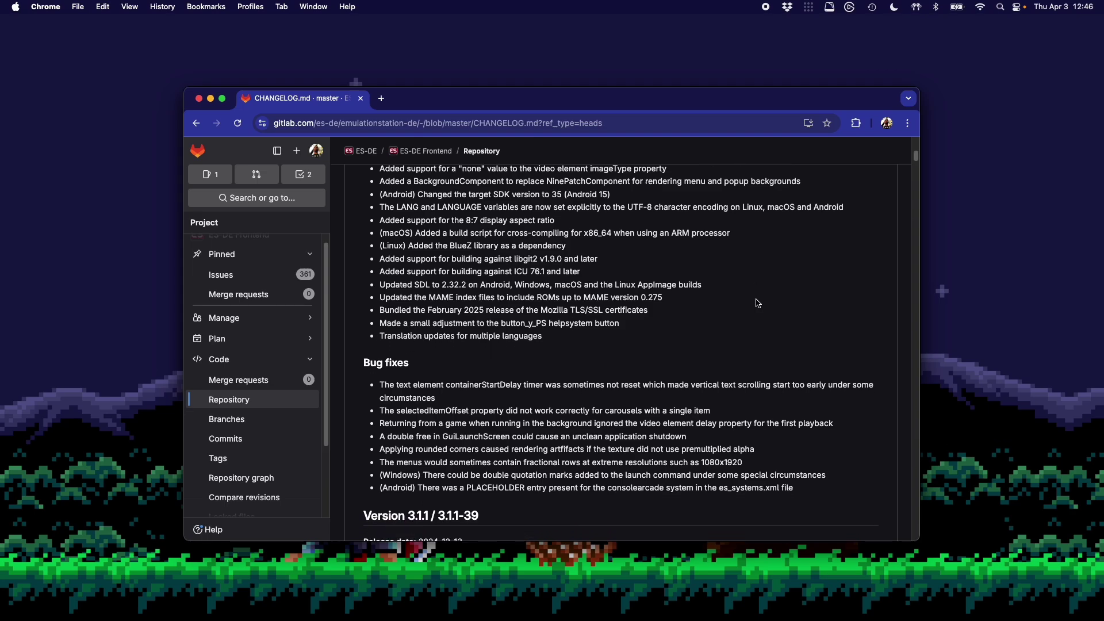
pyautogui.scroll(10, 758, 304)
pyautogui.scroll(3, 758, 304)
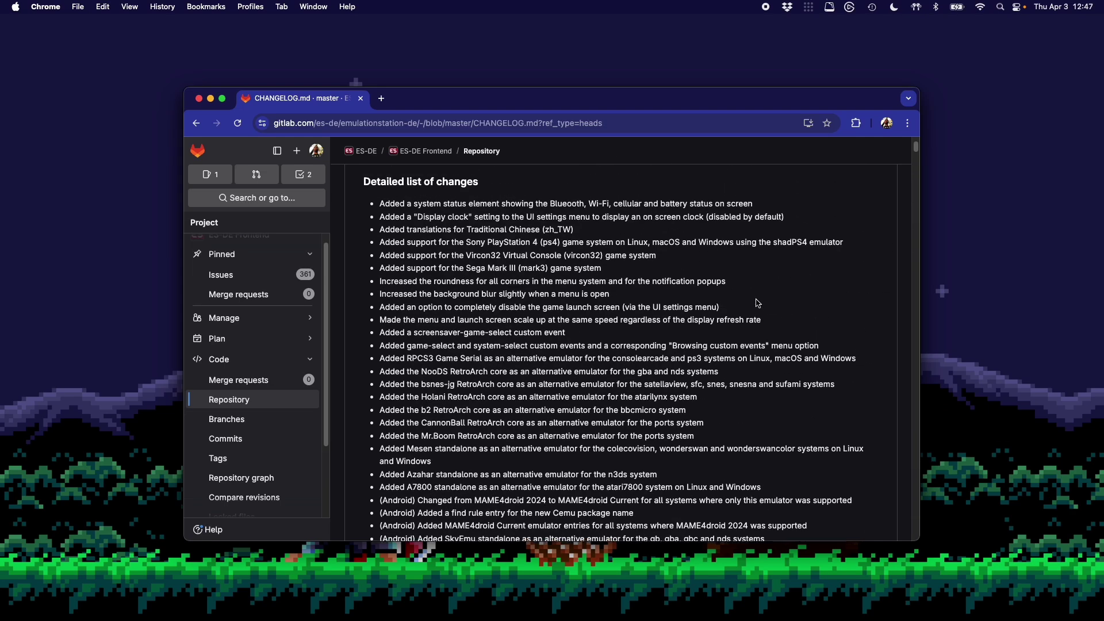
pyautogui.scroll(4, 758, 303)
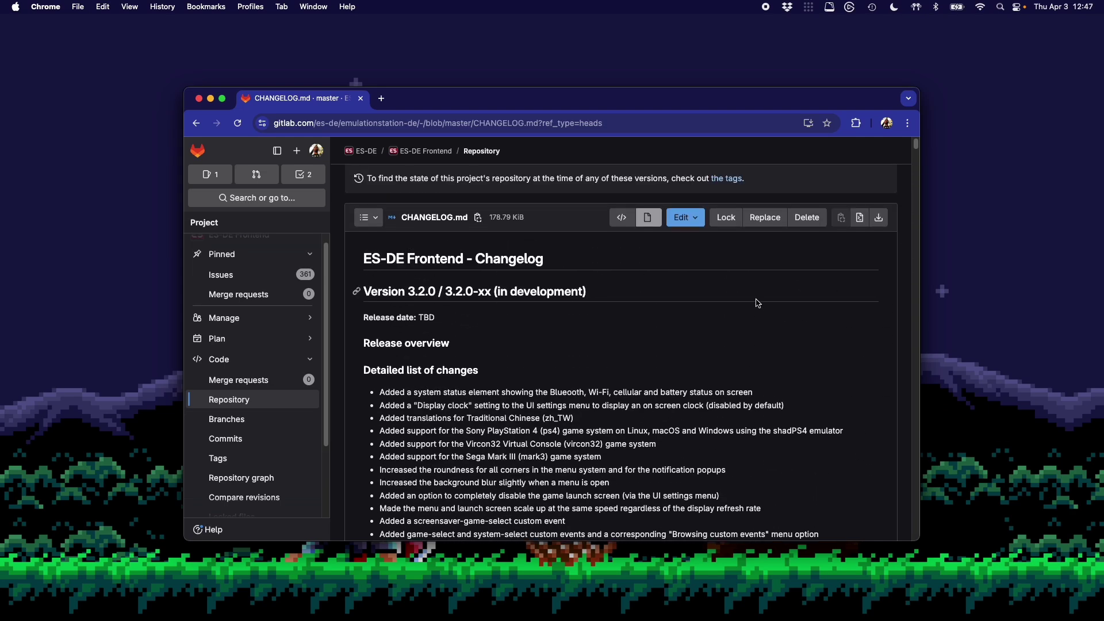